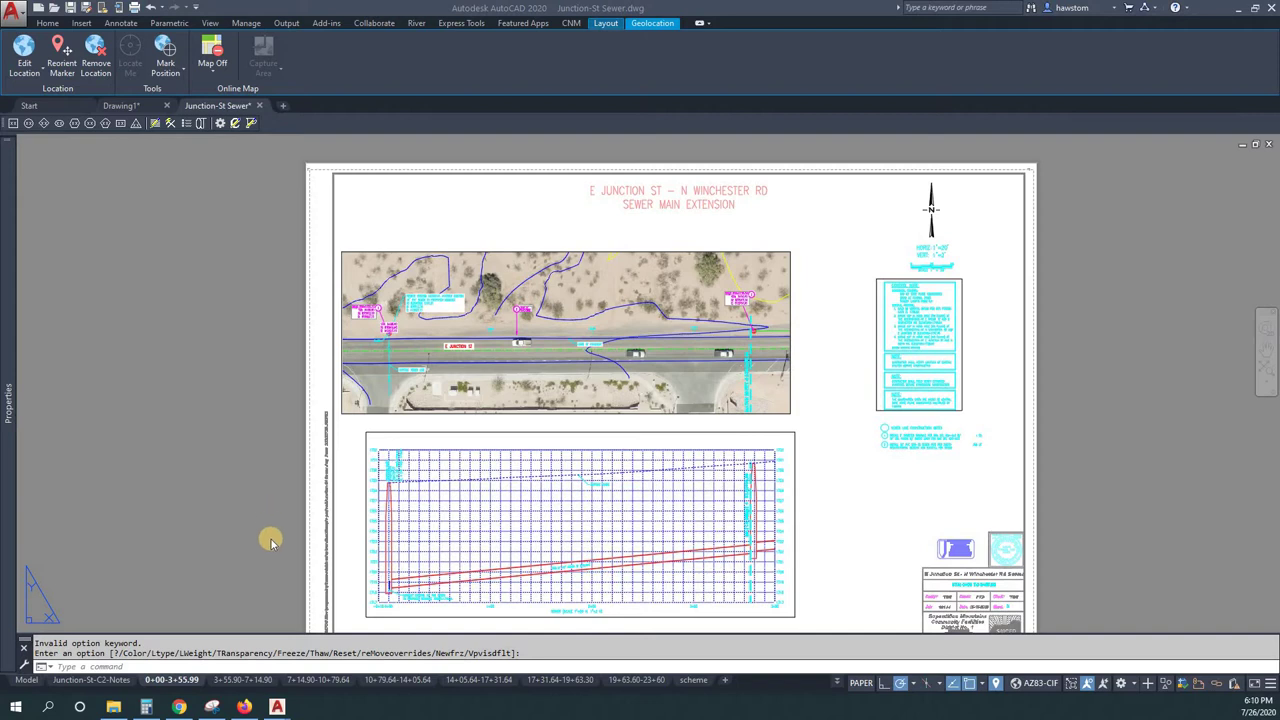
Open the 10+79.64-14+05.64 layout and select the bubble notes above N Winchester Rd in the plan.
mouse_move(388, 683)
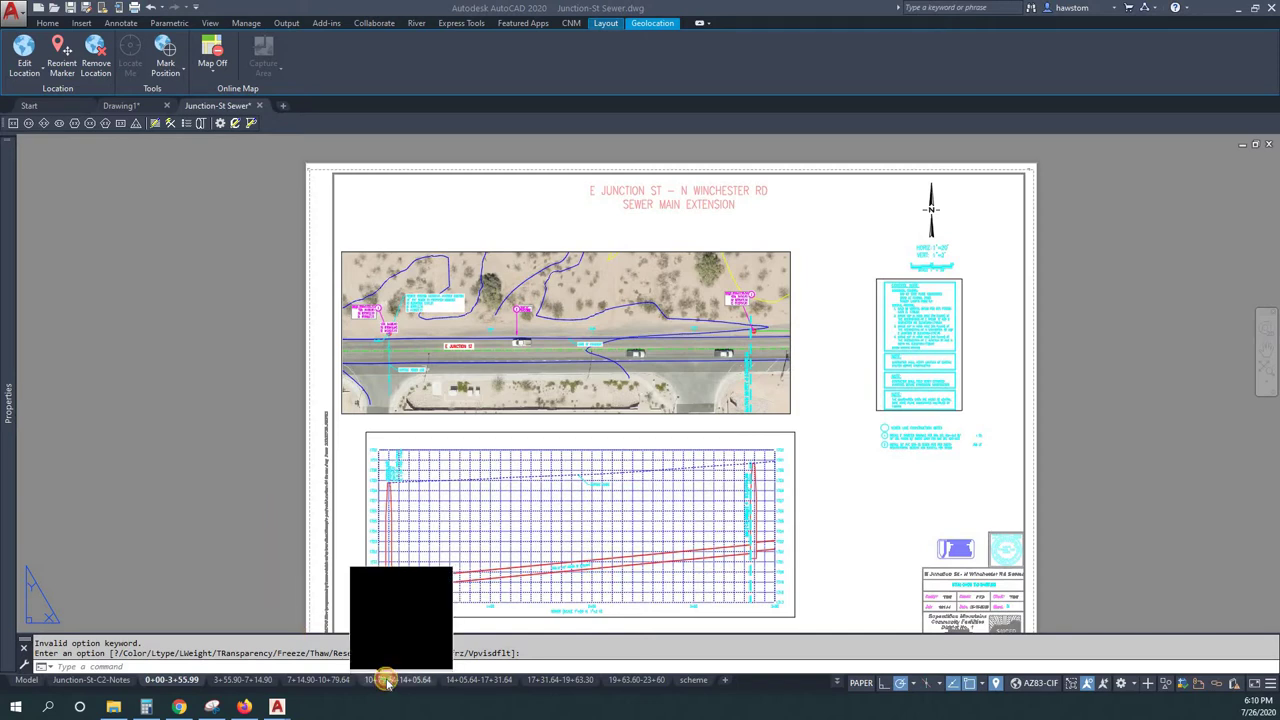
left_click(392, 681)
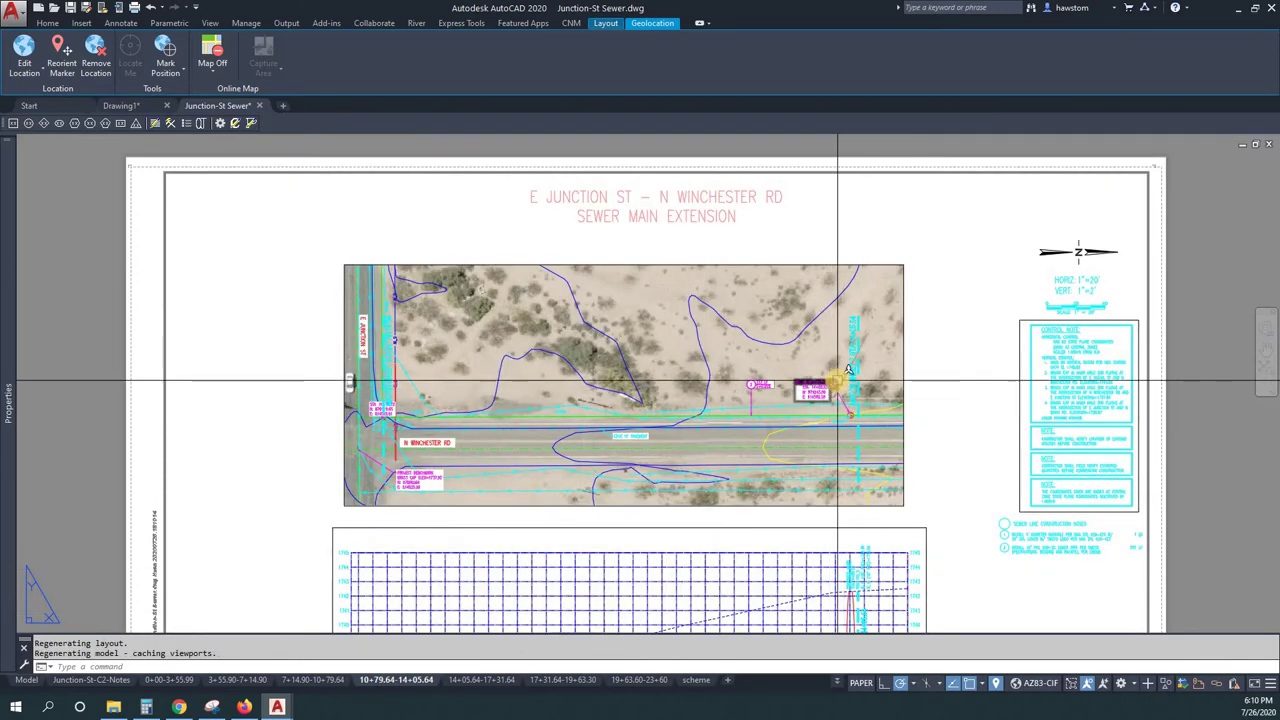
left_click(808, 386)
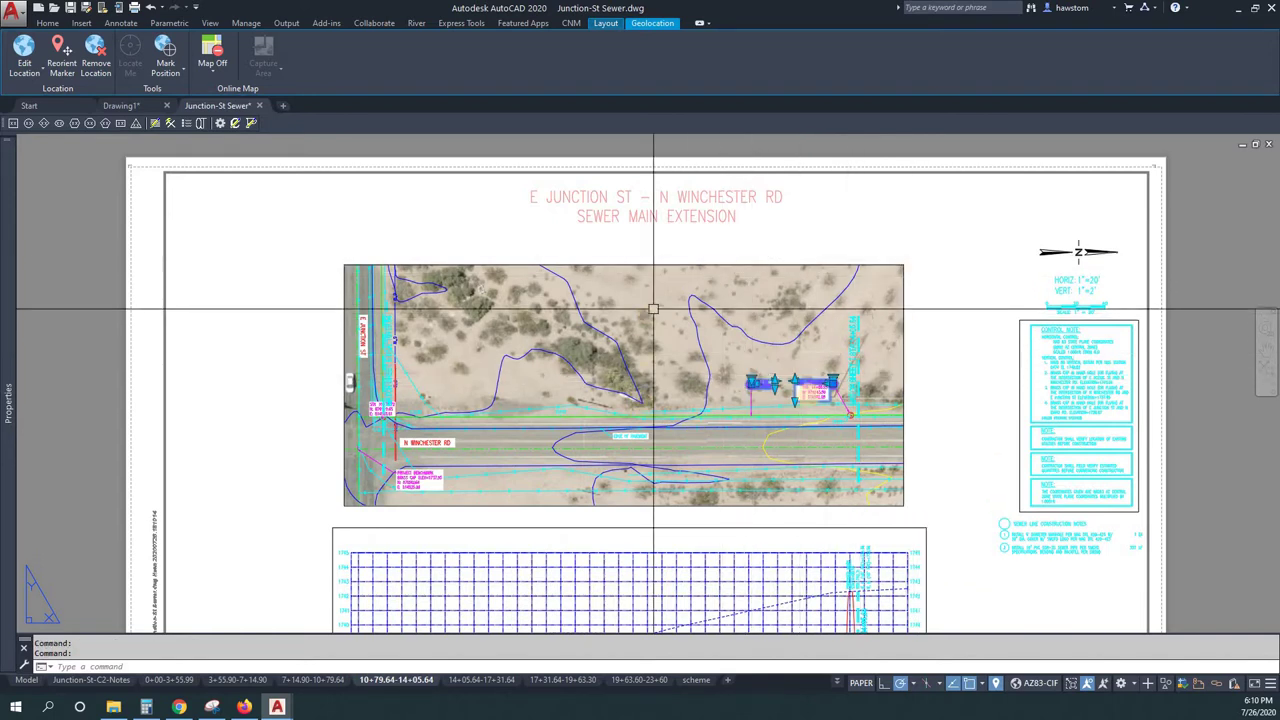
Check the bubble notes search setting in the CNM general options.
left_click(220, 123)
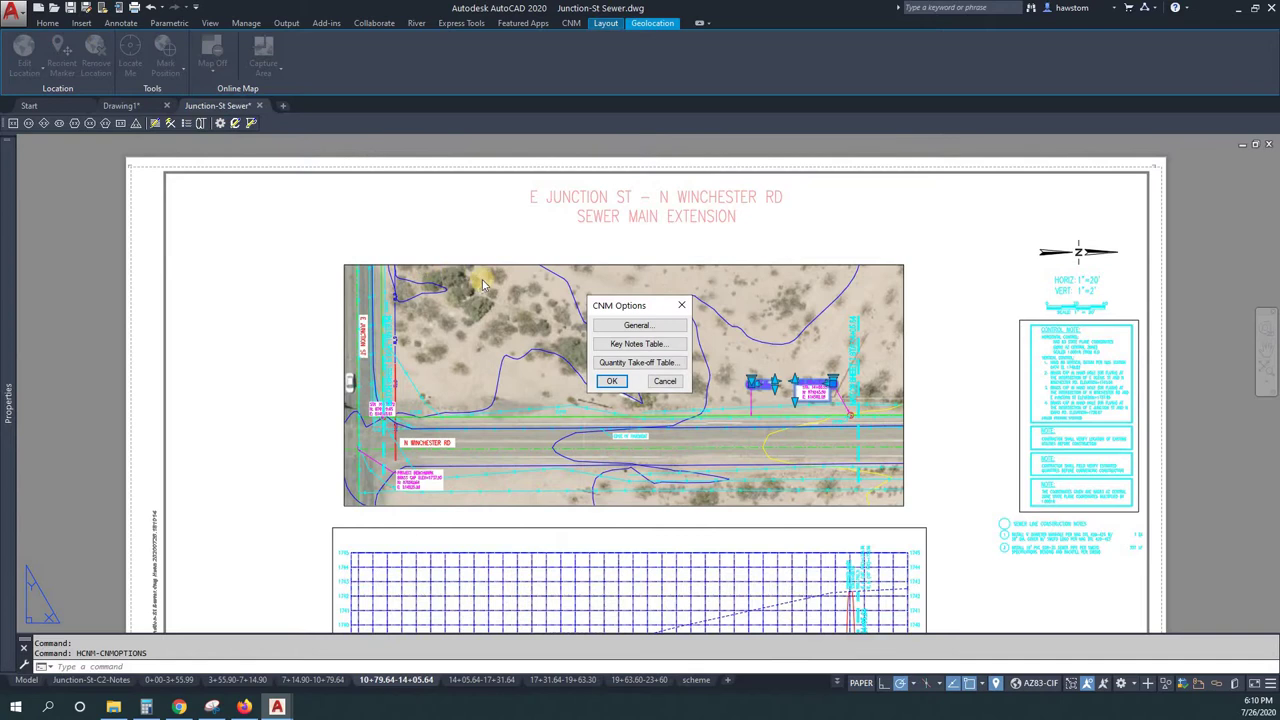
left_click(627, 329)
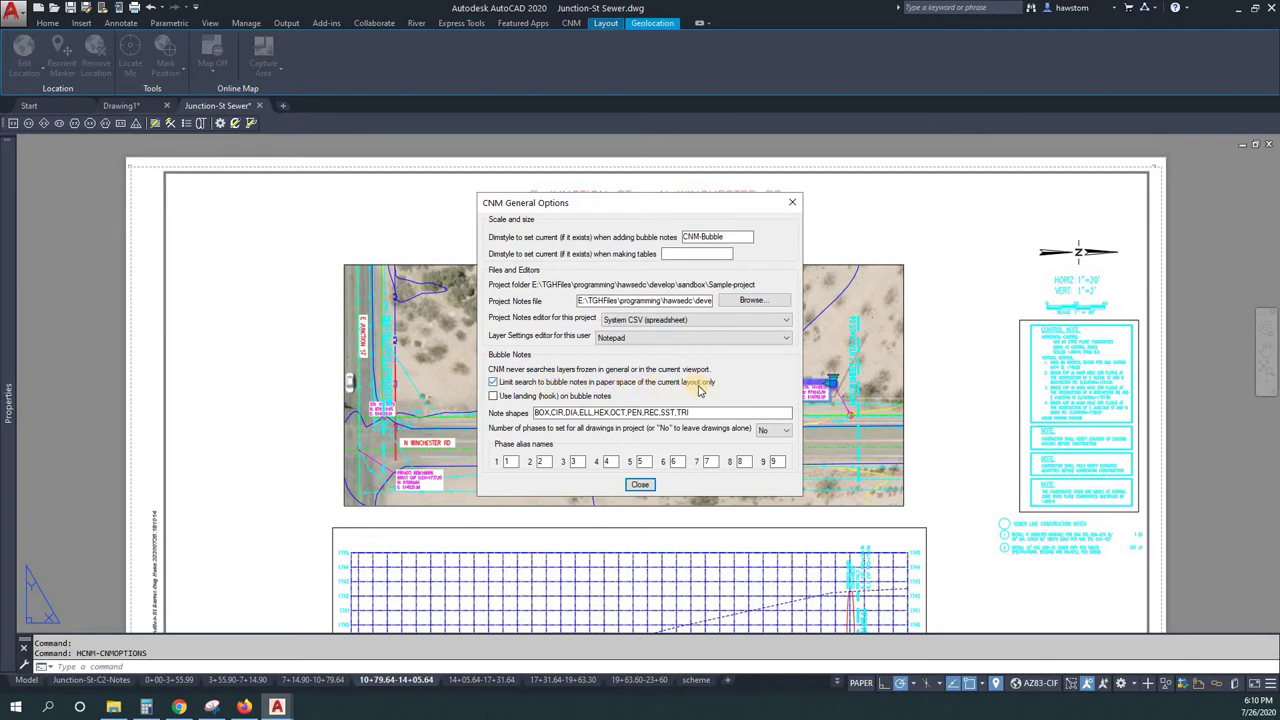
left_click(637, 487)
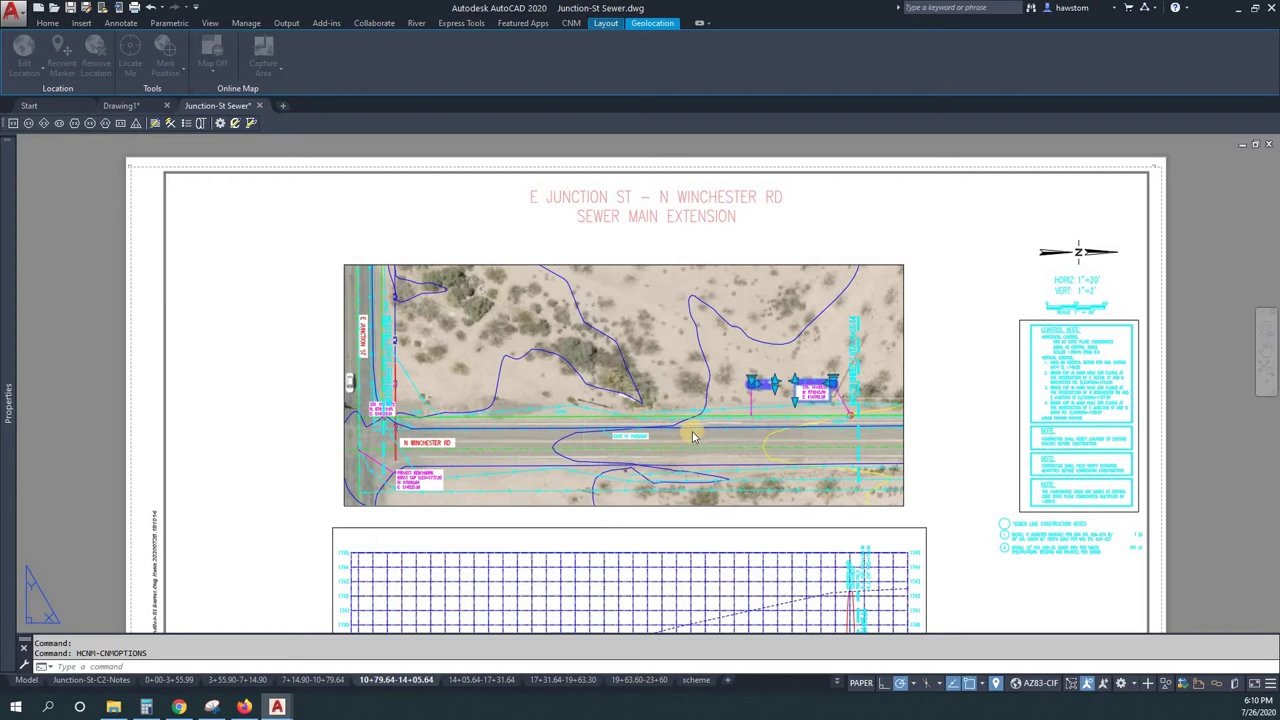
left_click(613, 381)
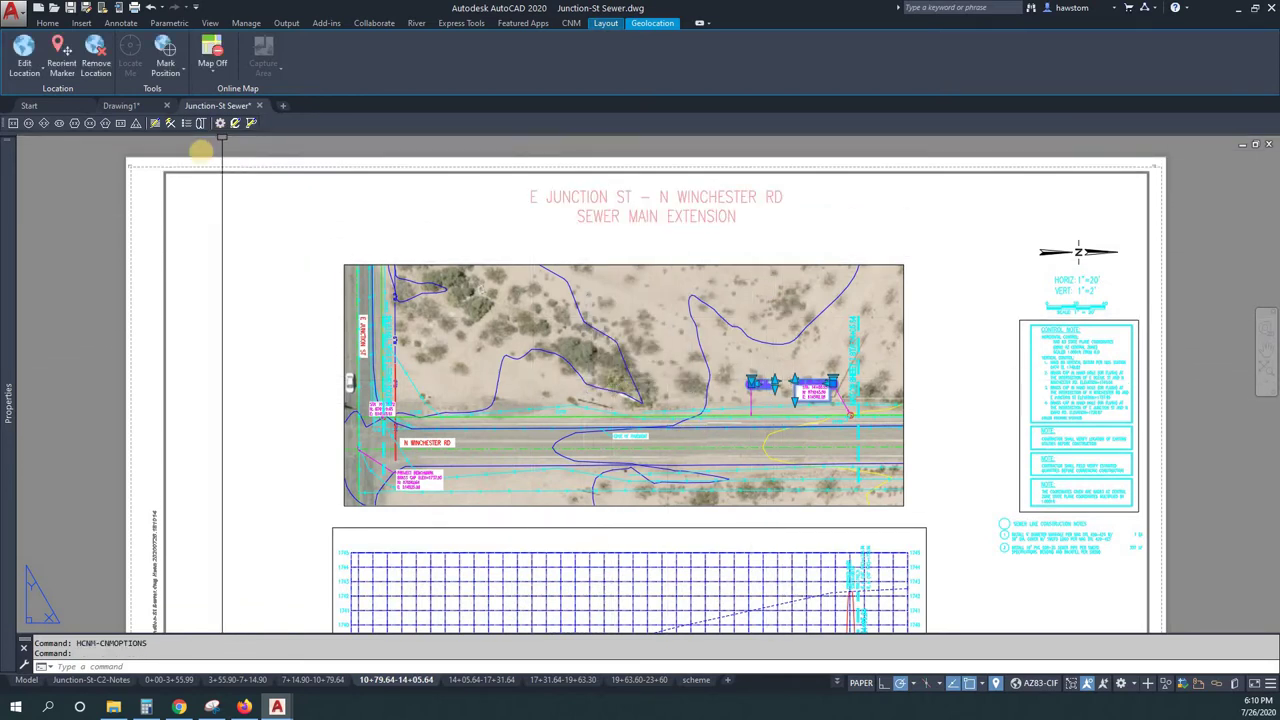
Regenerate the key notes table for the current layout, accepting the default maximum column height of 9999.
left_click(186, 124)
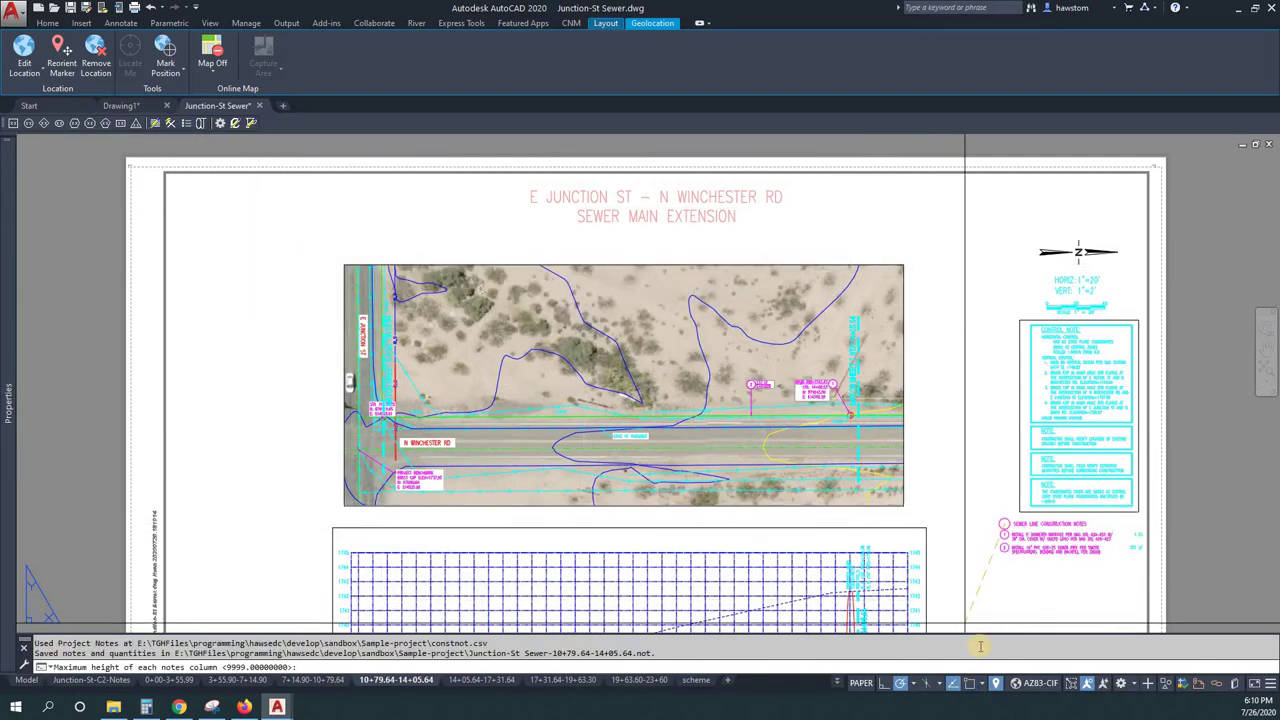
key("Return")
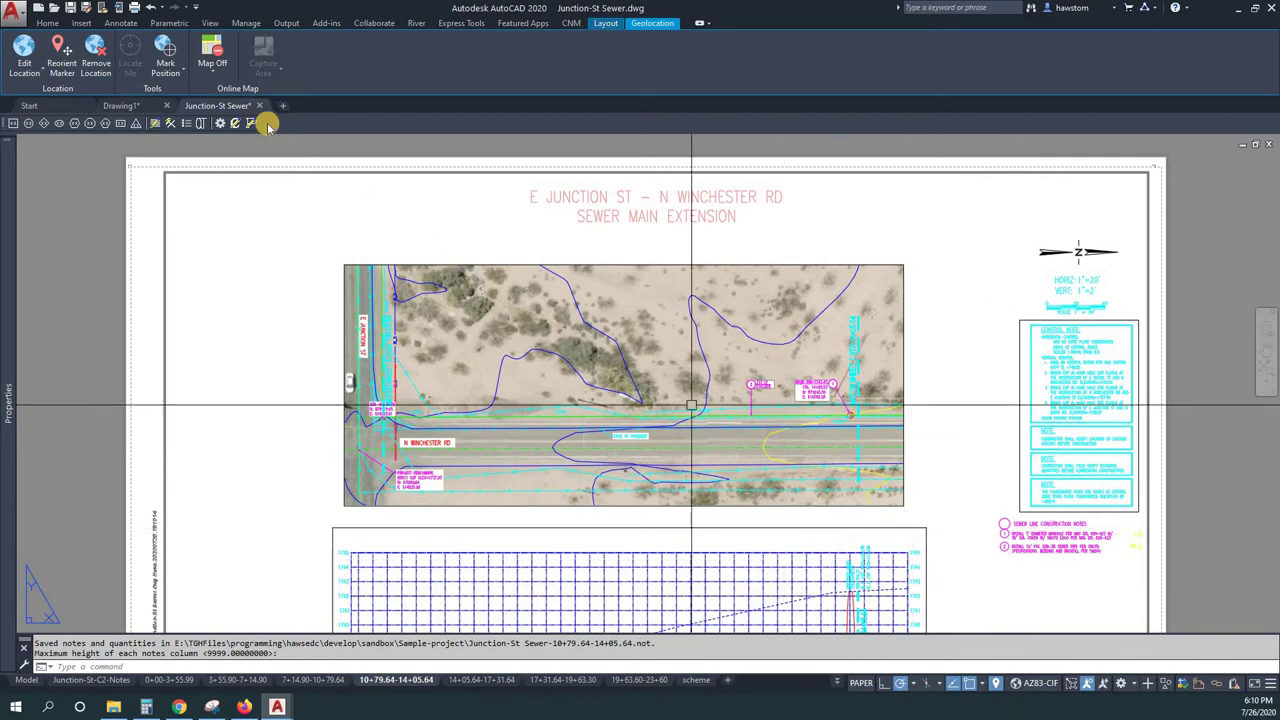
Disable limiting the bubble note search to the current layout's paper space and regenerate the key notes table with the default column height.
left_click(221, 124)
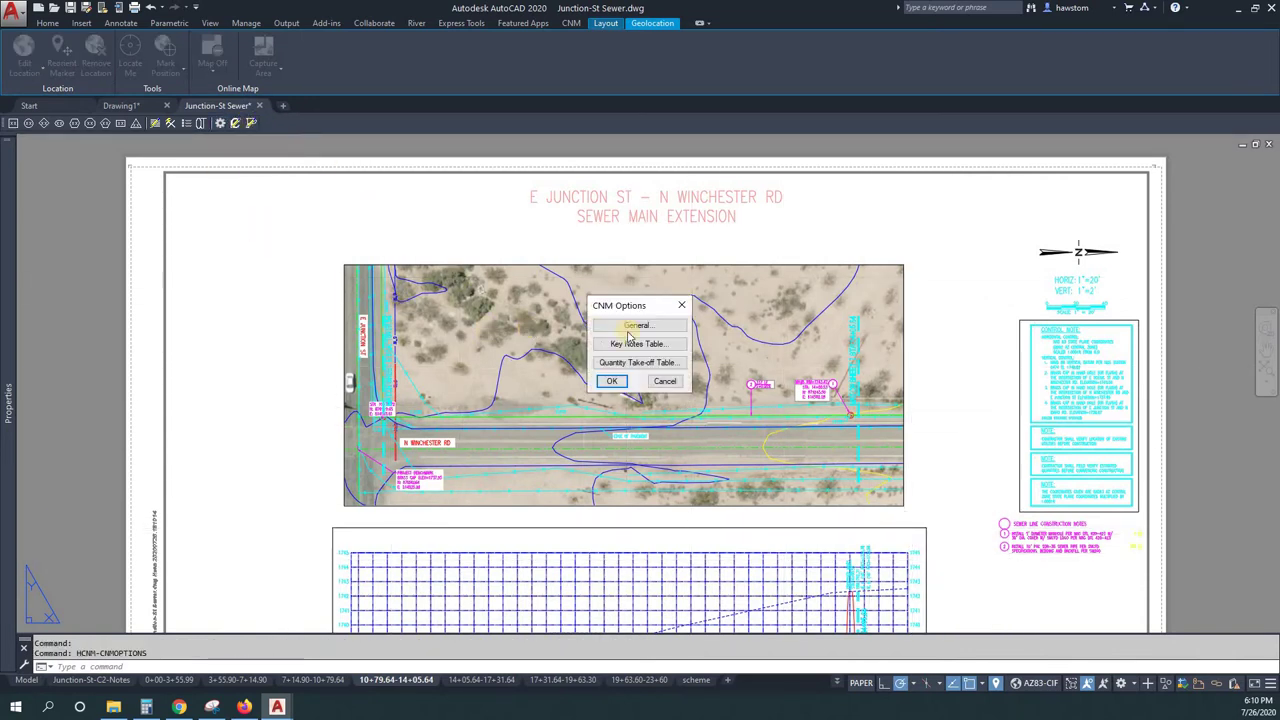
left_click(639, 326)
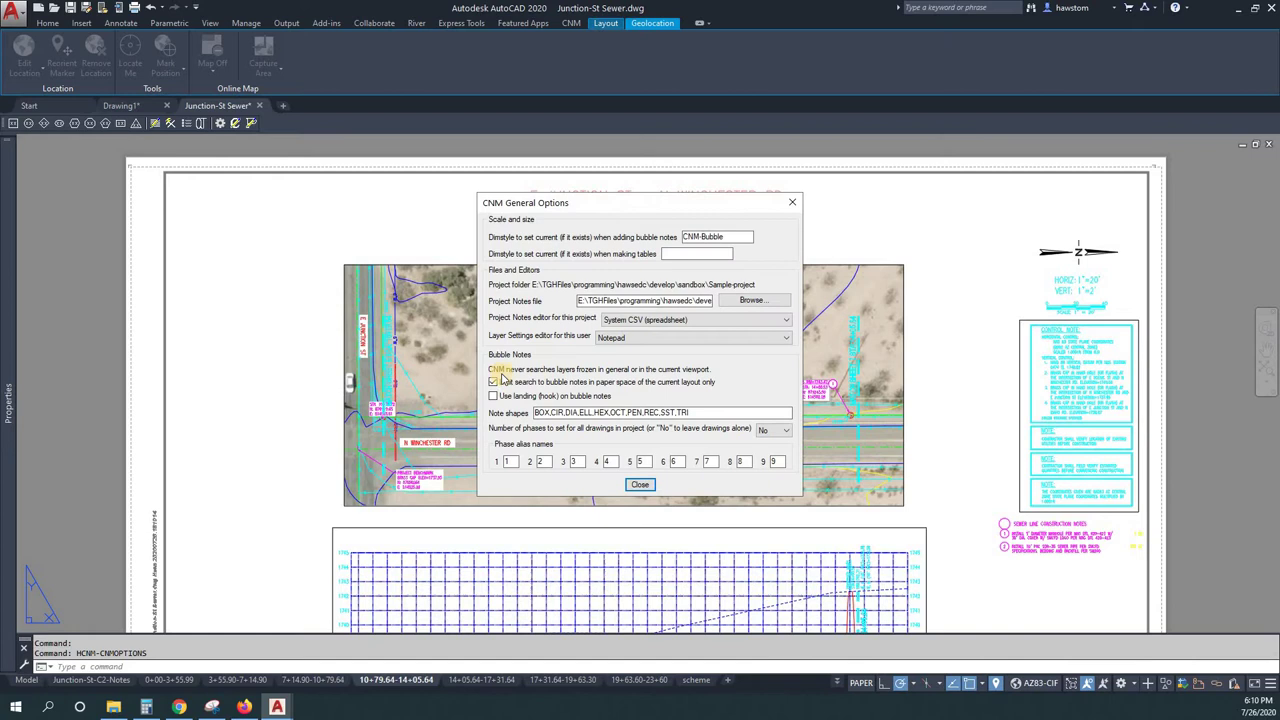
left_click(493, 383)
left_click(637, 486)
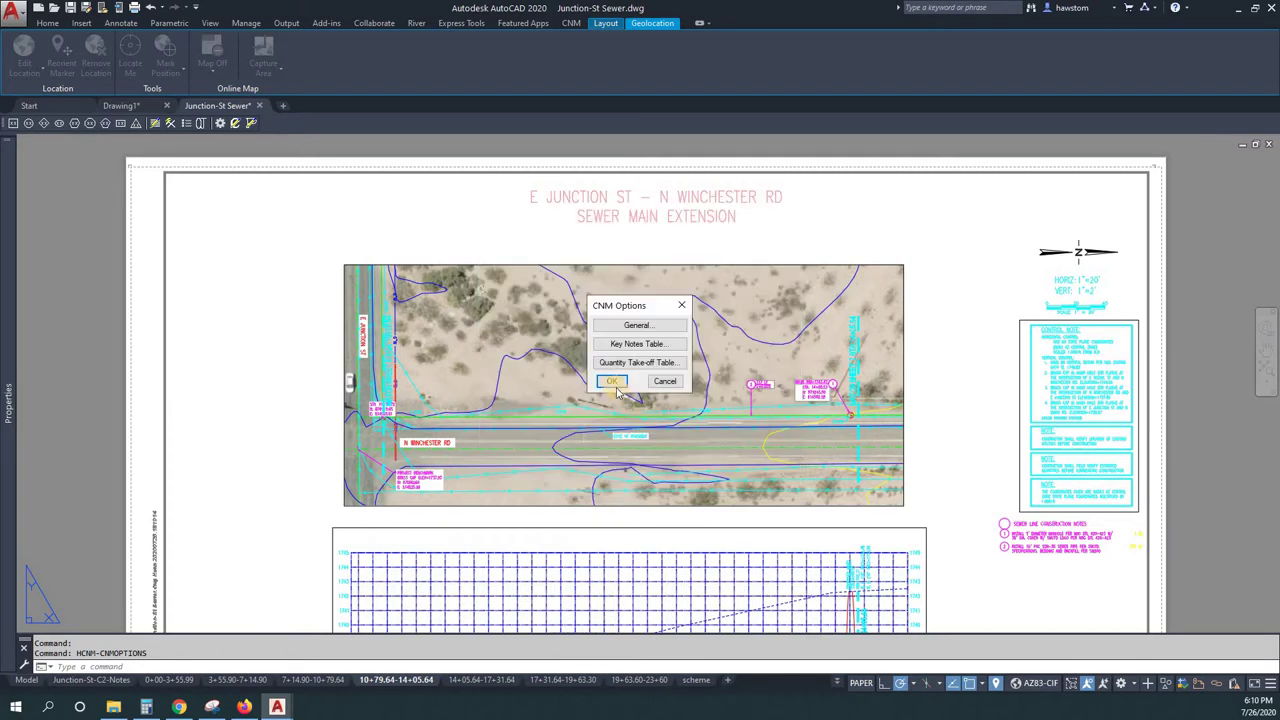
left_click(612, 382)
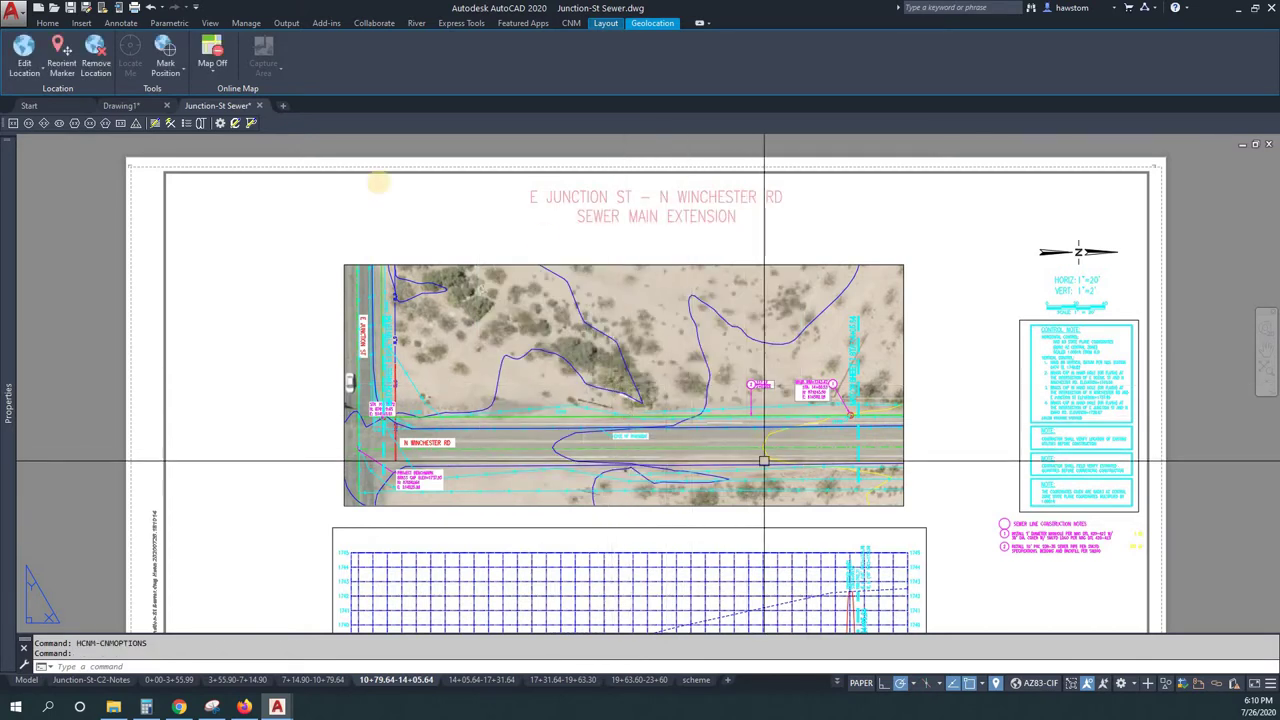
left_click(186, 123)
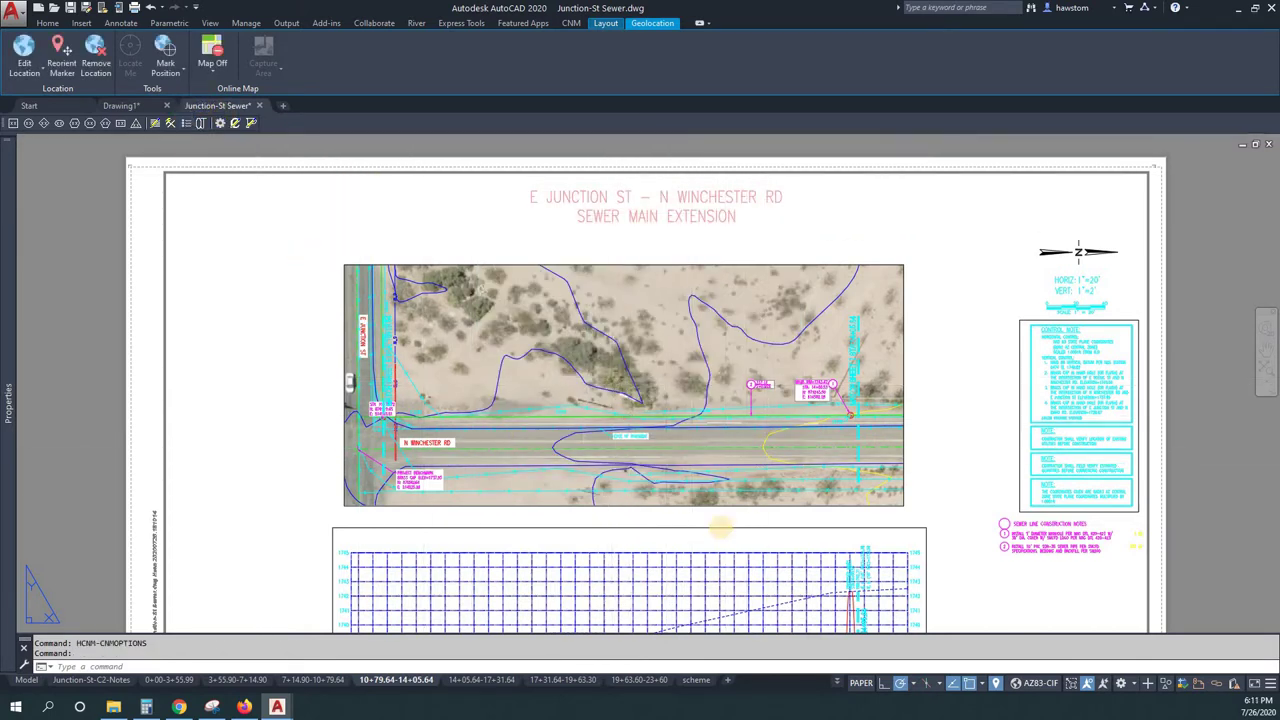
key("Return")
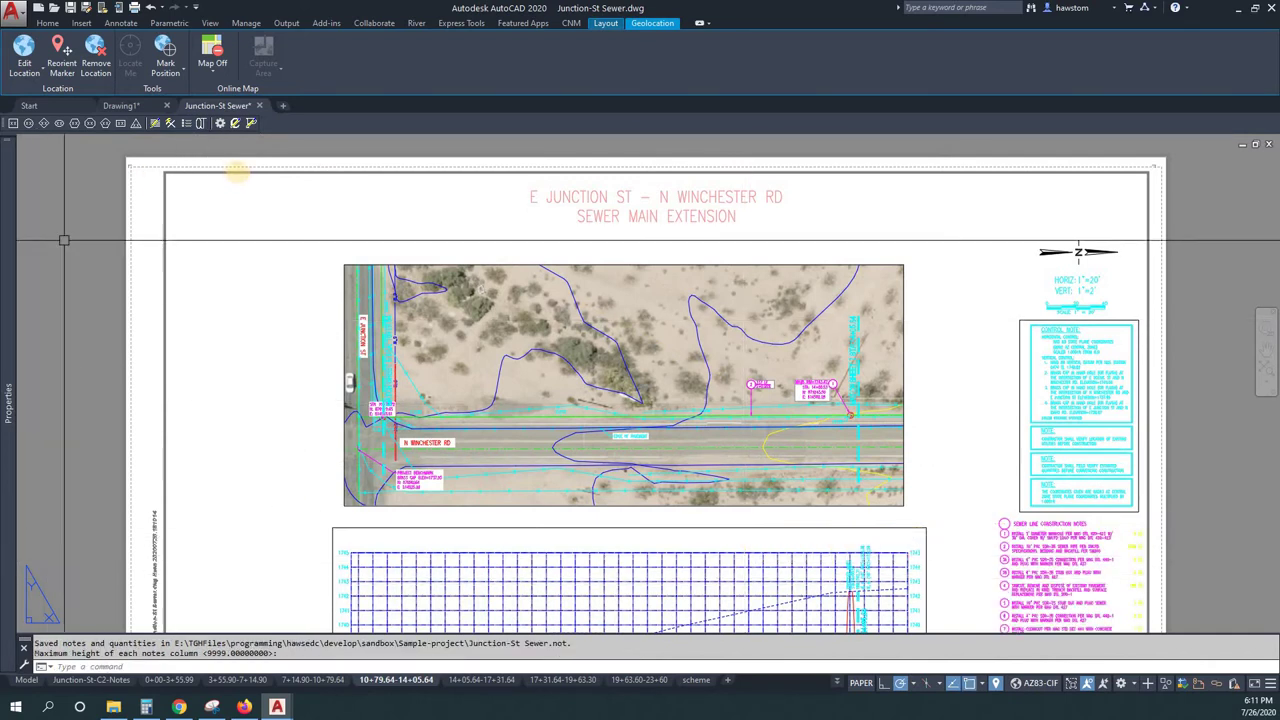
Re-enable limiting the search to bubble notes in paper space of the current layout only in the CNM general options.
left_click(220, 123)
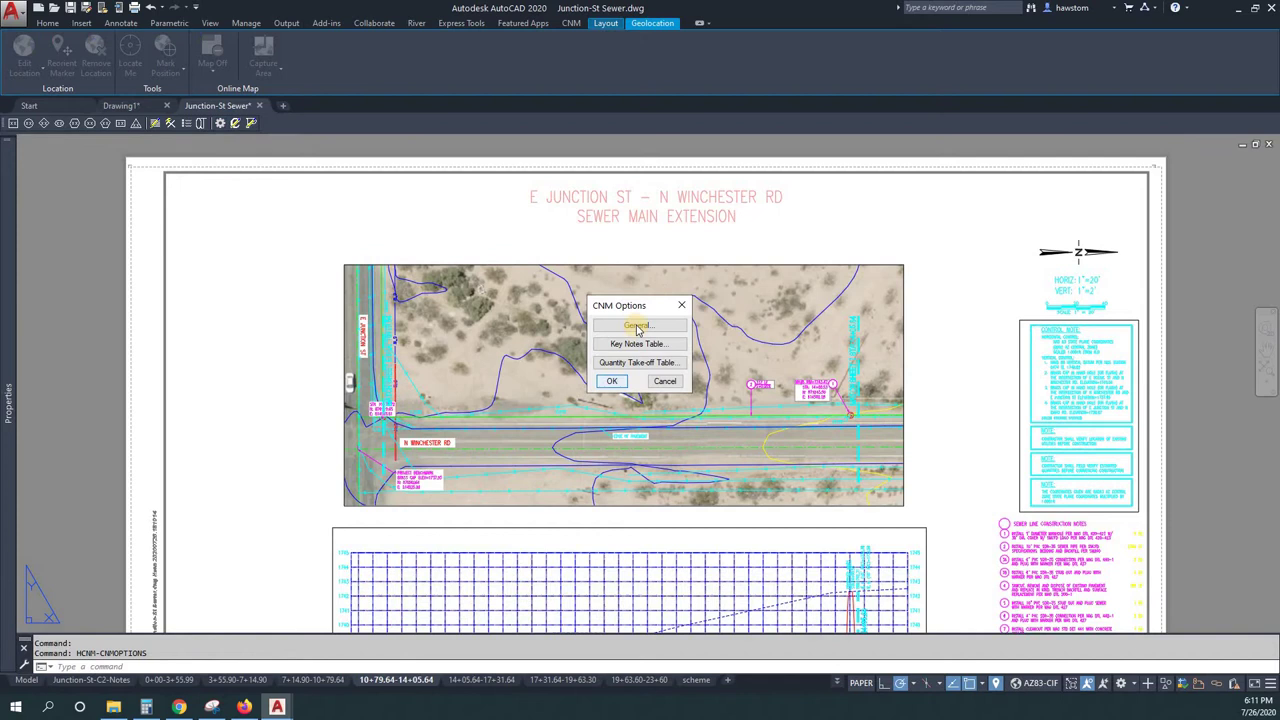
key("Return")
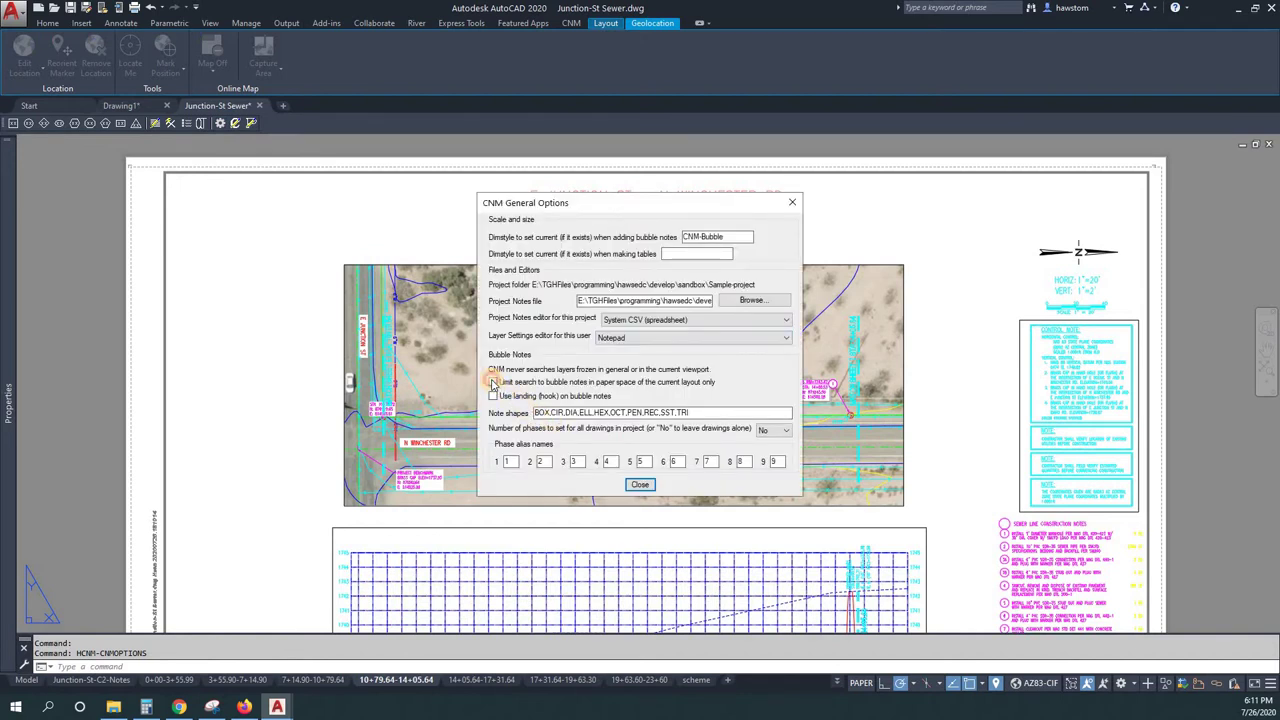
left_click(492, 382)
left_click(640, 486)
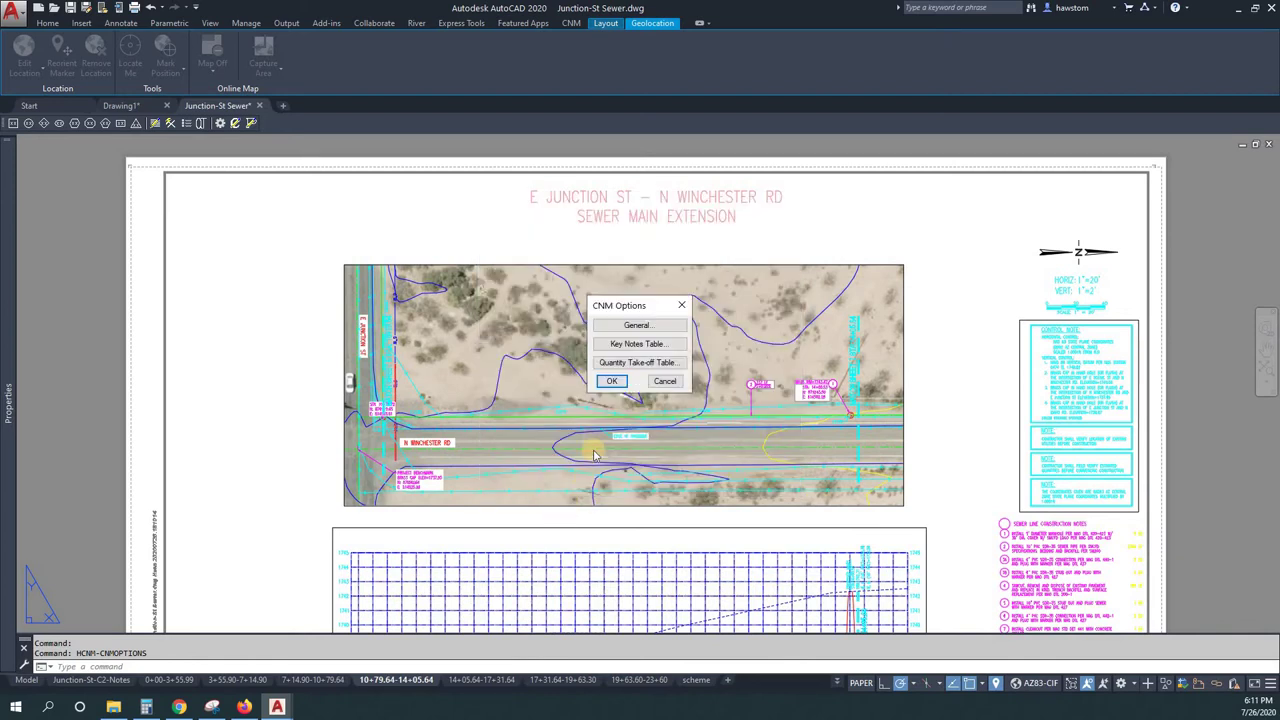
left_click(613, 381)
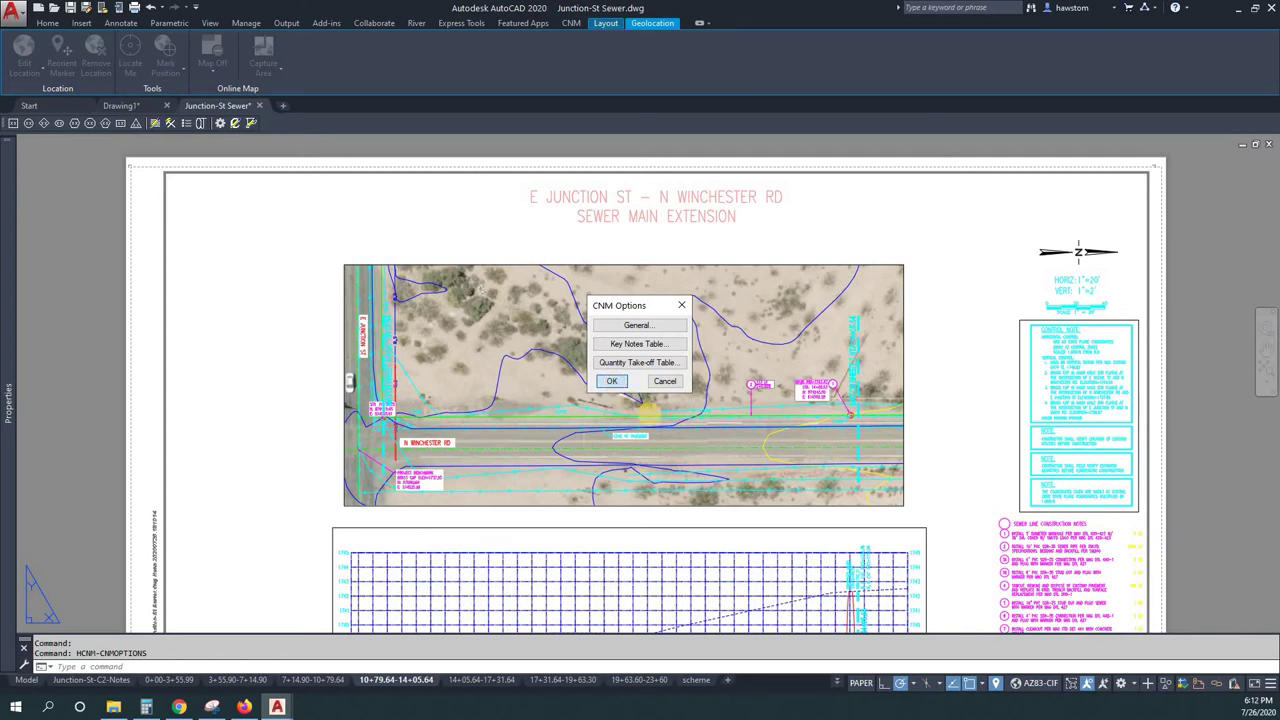
In the 0+00-3+55.99 layout, activate the plan viewport and inspect the layer of the 359 LF pipe bubble note.
left_click(168, 680)
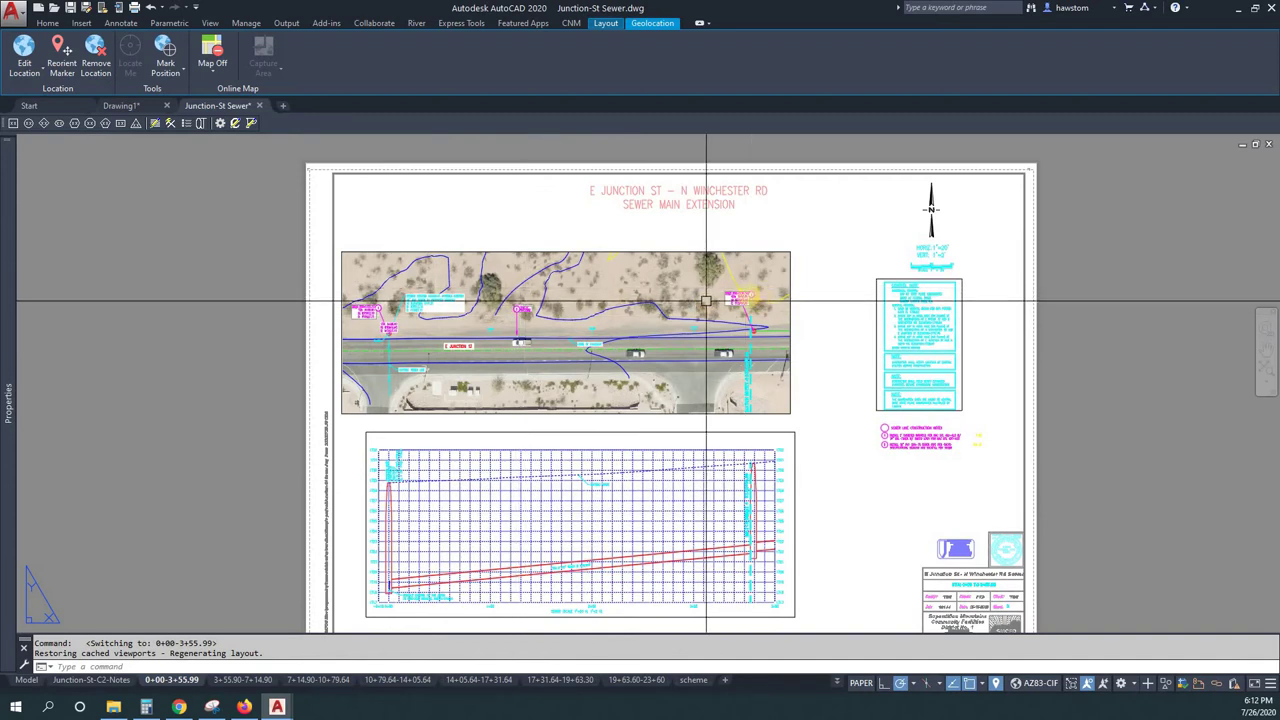
double_click(572, 298)
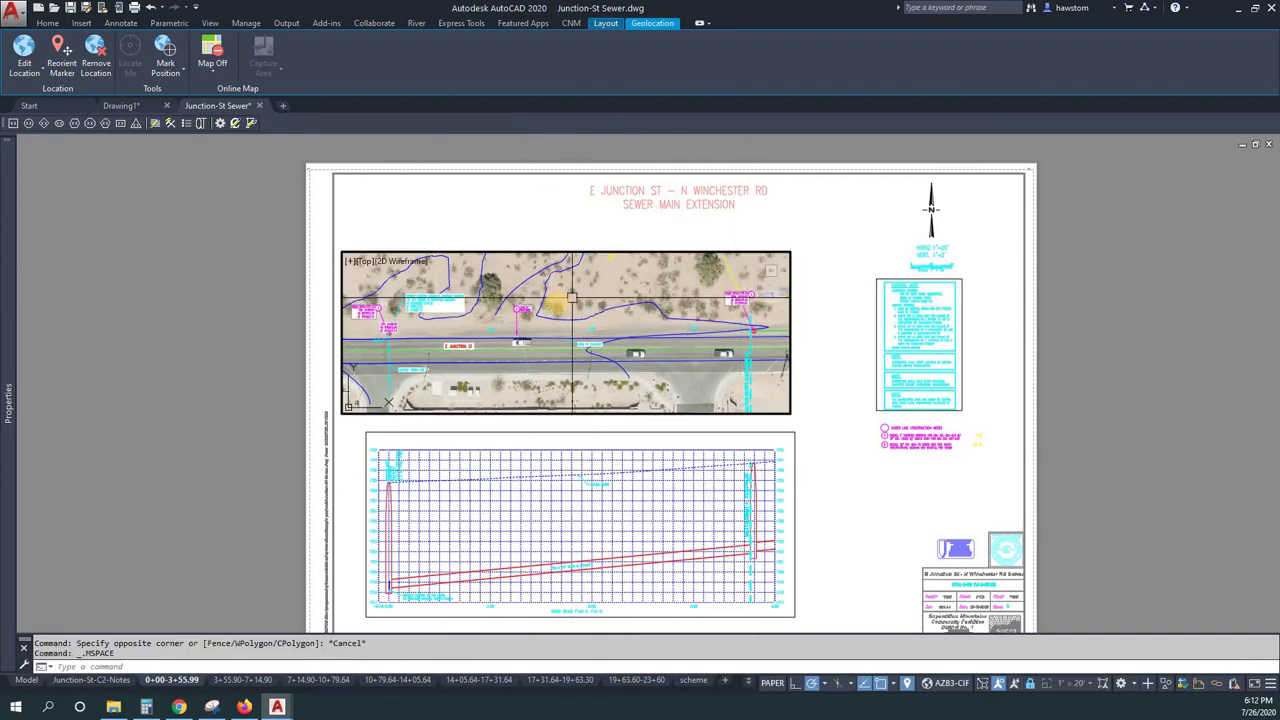
left_click(514, 304)
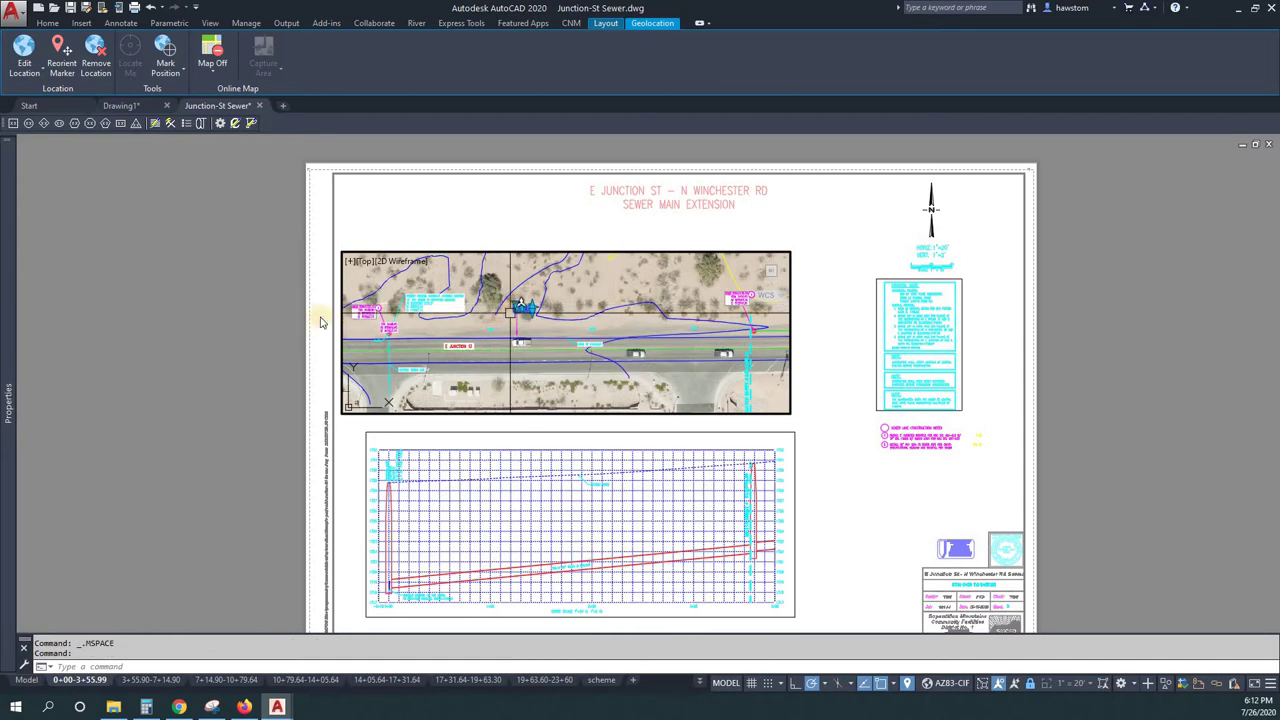
mouse_move(6, 348)
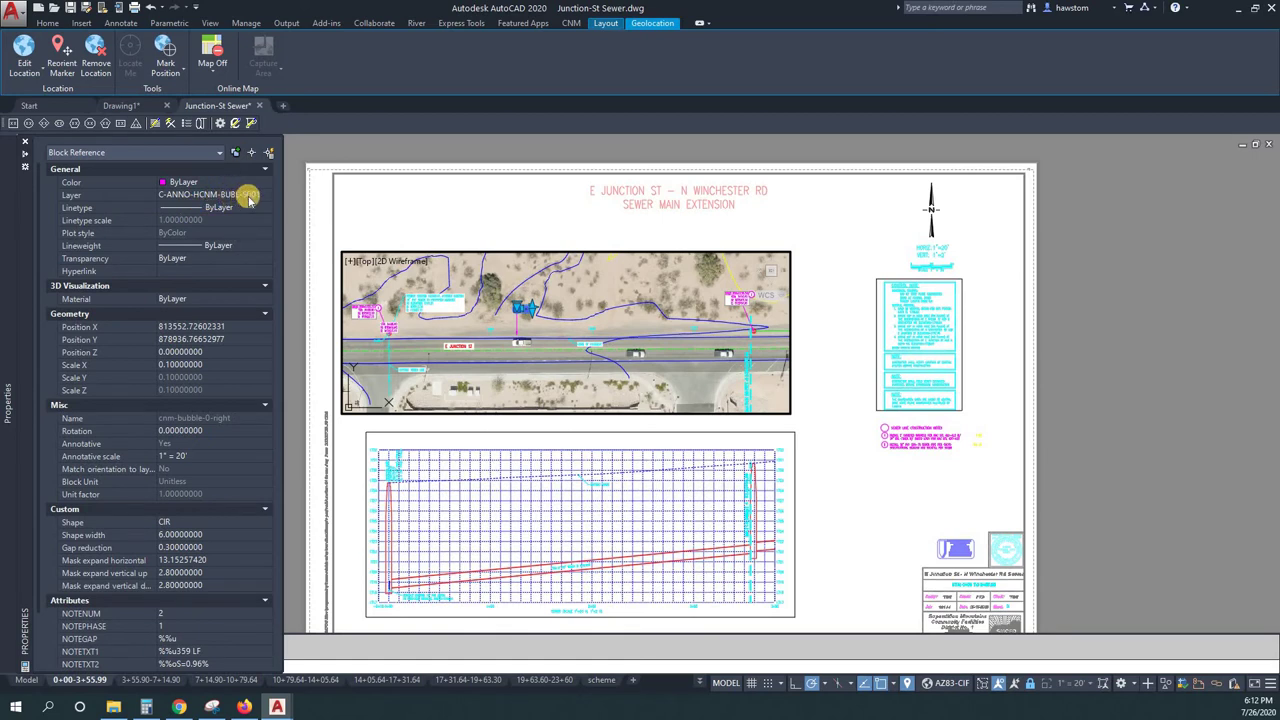
key("Escape")
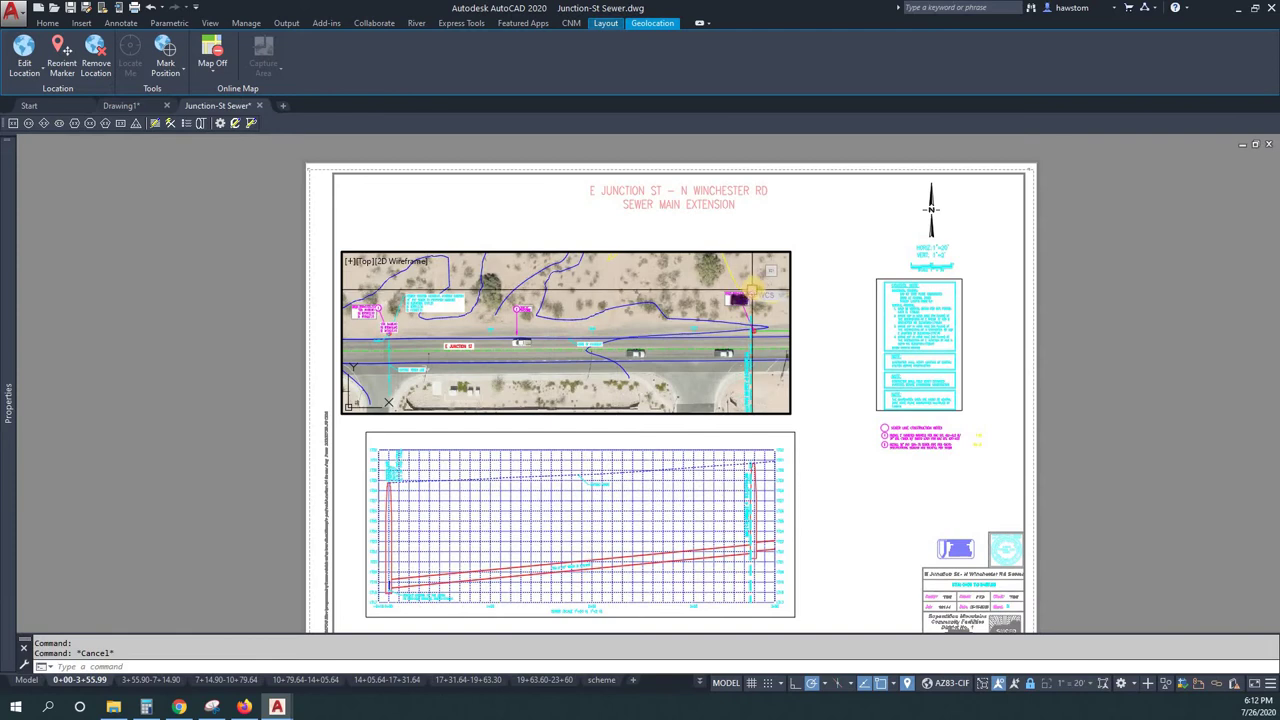
Inspect the layer of the MH#2 bubble note at the east end of the plan viewport, and clear the selection.
left_click(746, 293)
mouse_move(8, 218)
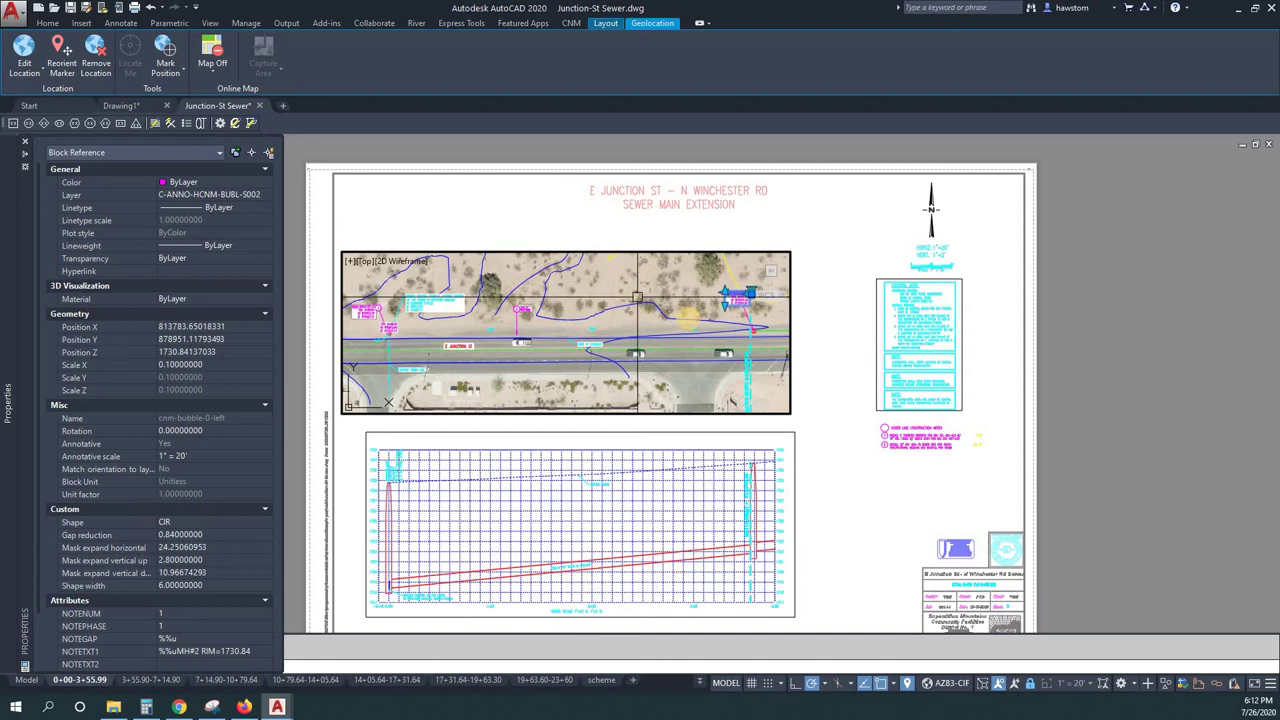
key("Escape")
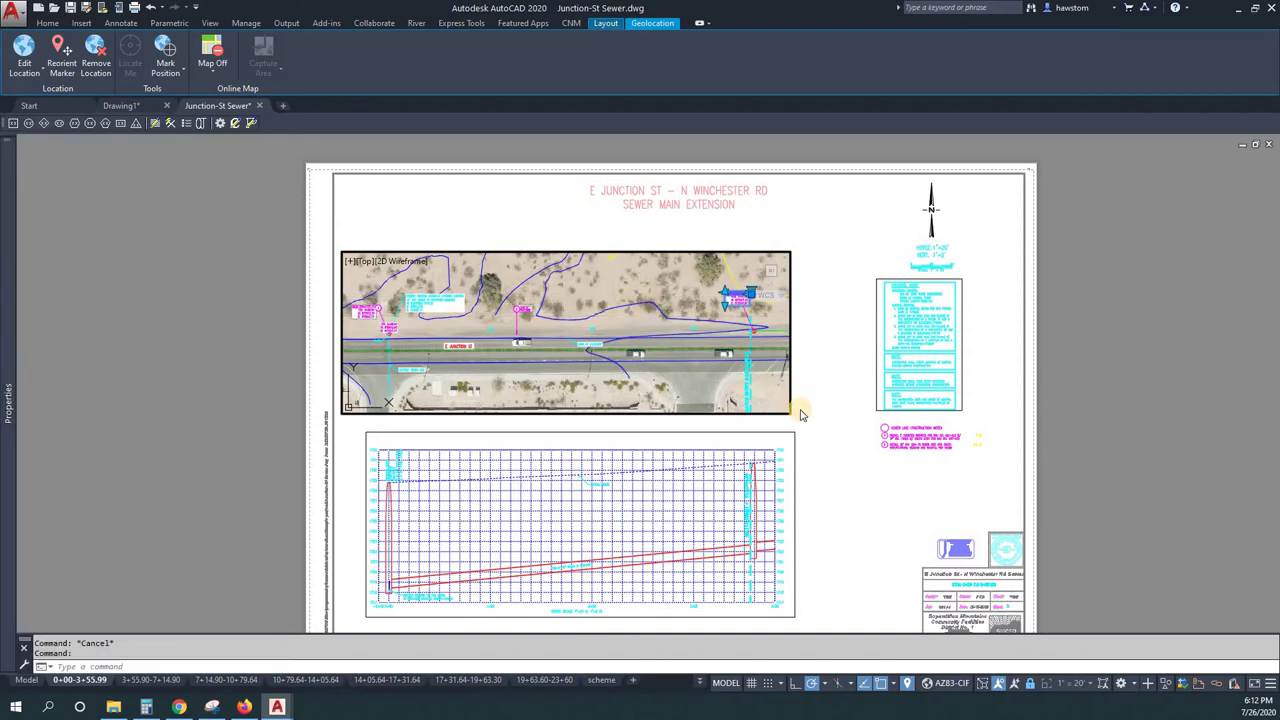
key("Escape")
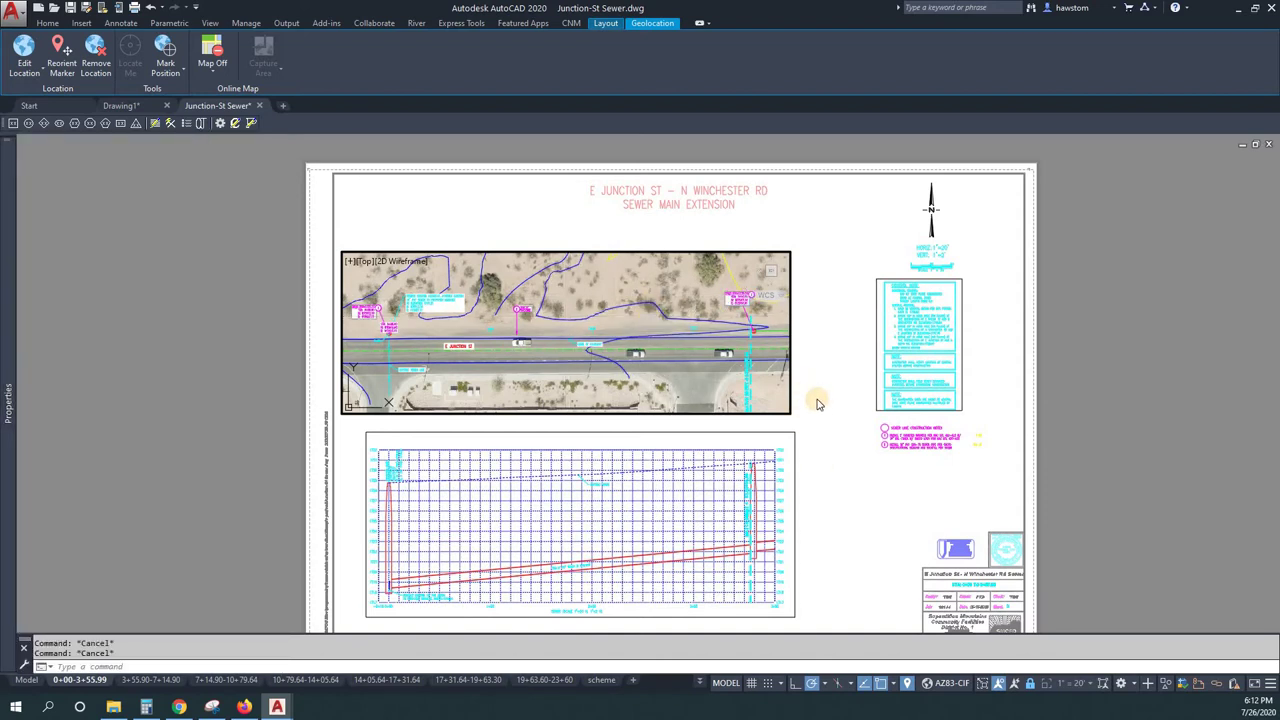
Return to paper space and use VPLAYER to freeze all layers matching *bubl* in all viewports of the layout.
double_click(816, 396)
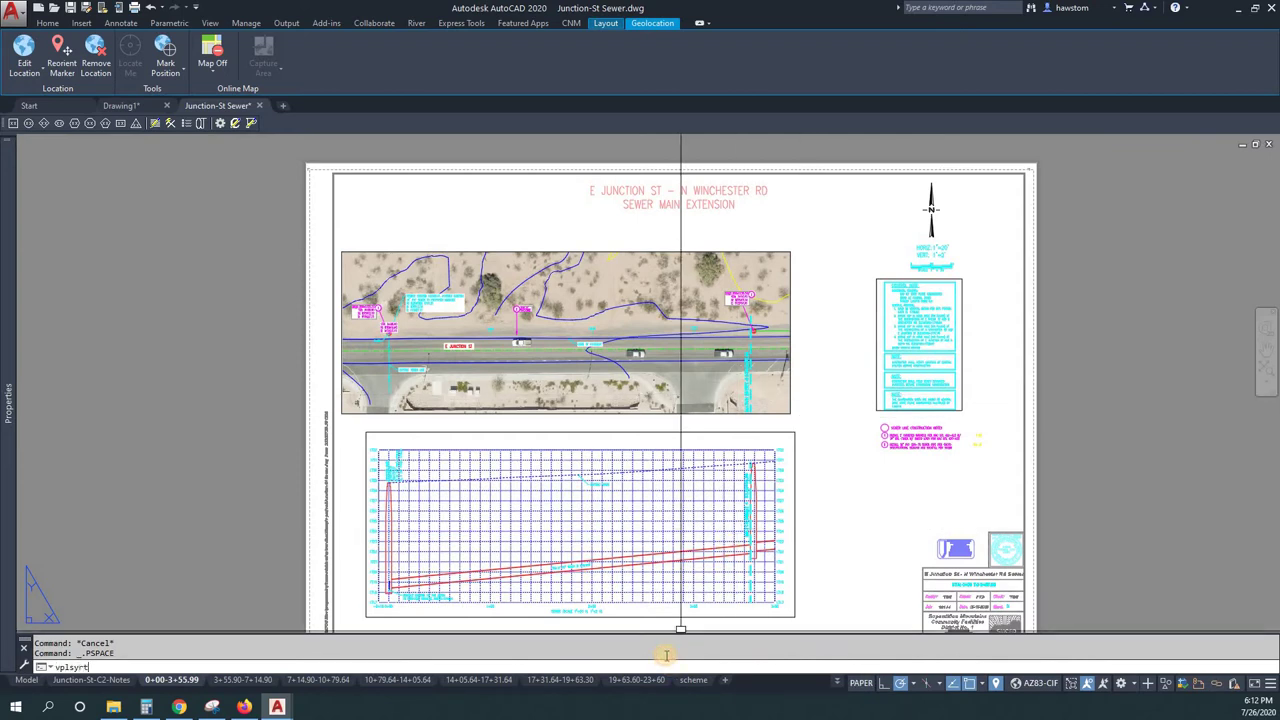
key("BackSpace")
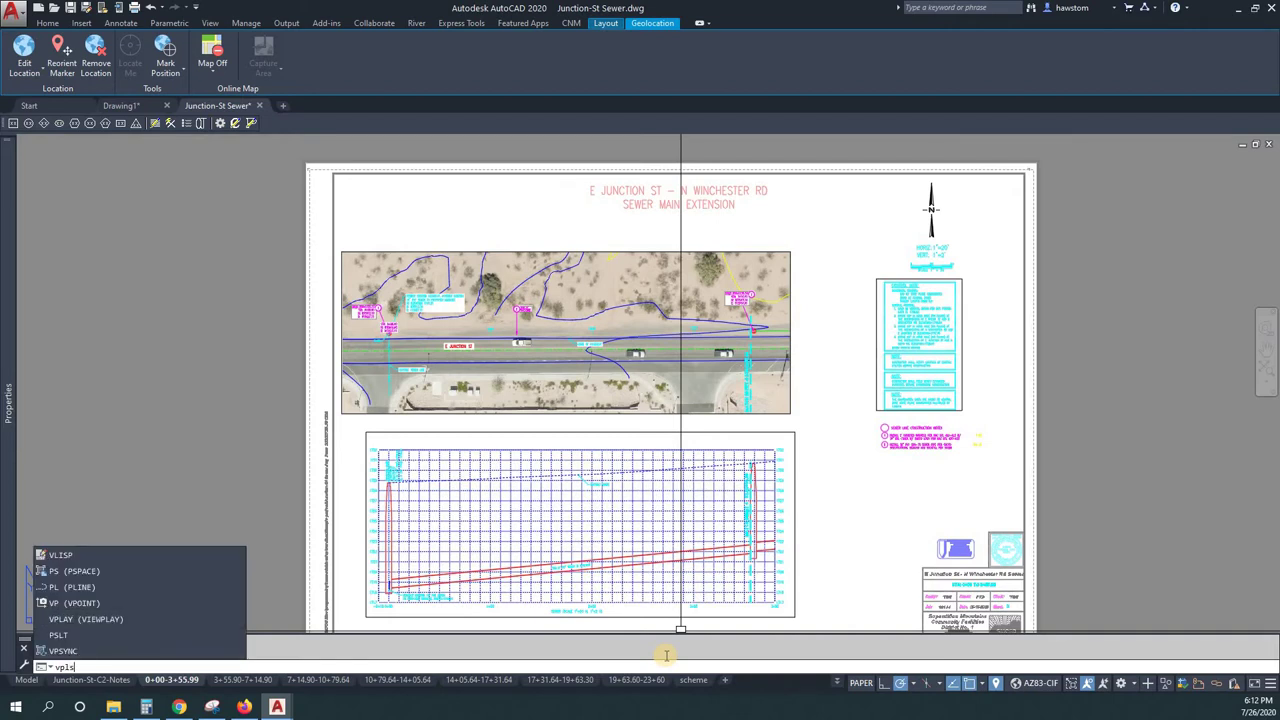
key("BackSpace")
type("ayer")
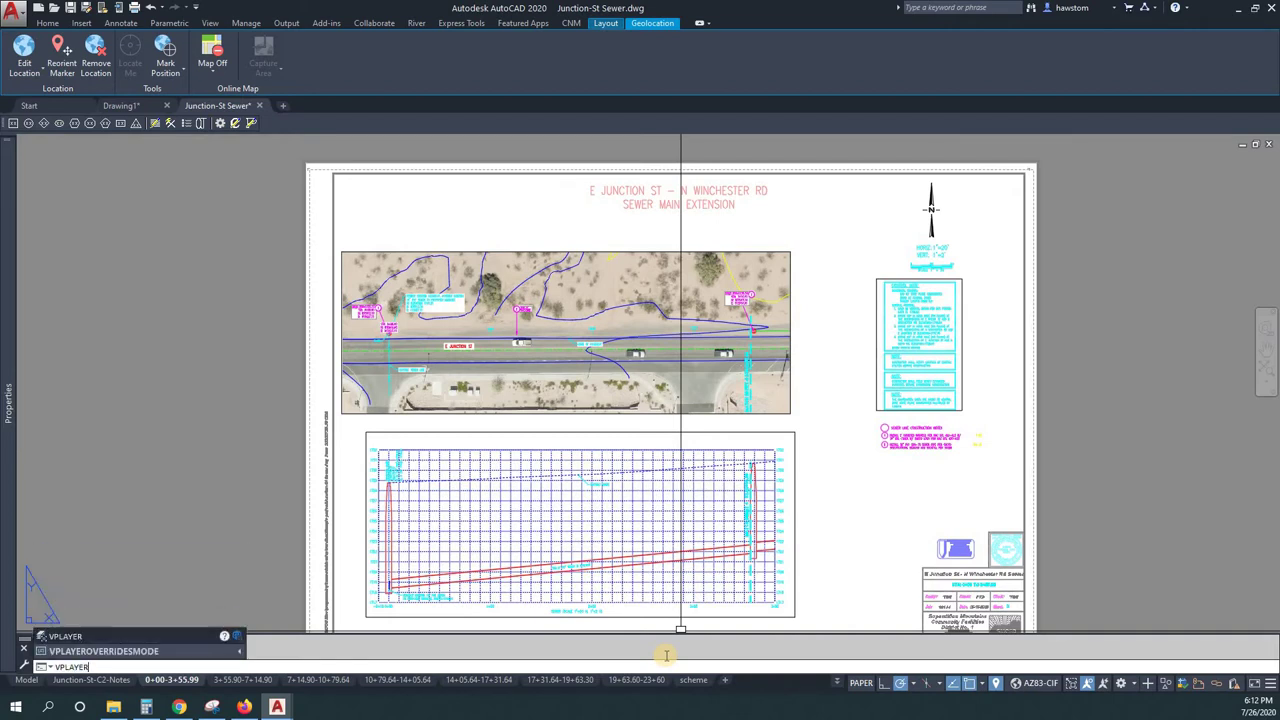
key("Return")
type("f")
key("Return")
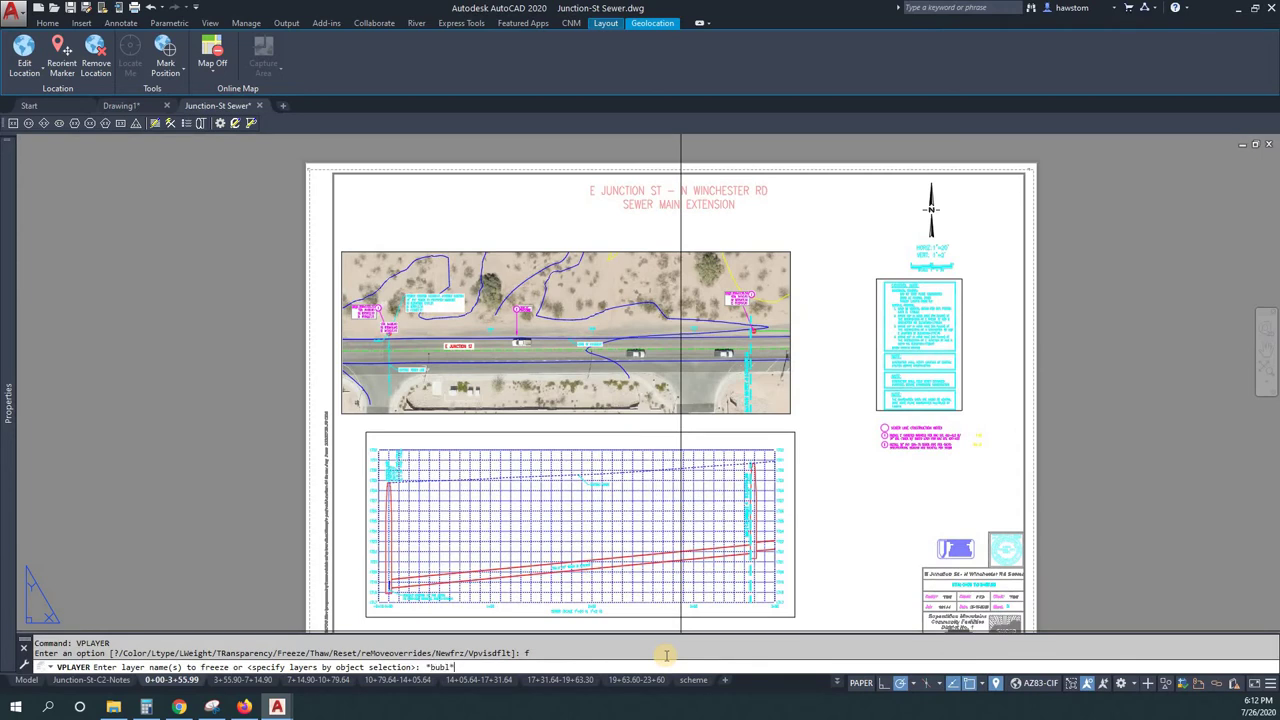
key("Return")
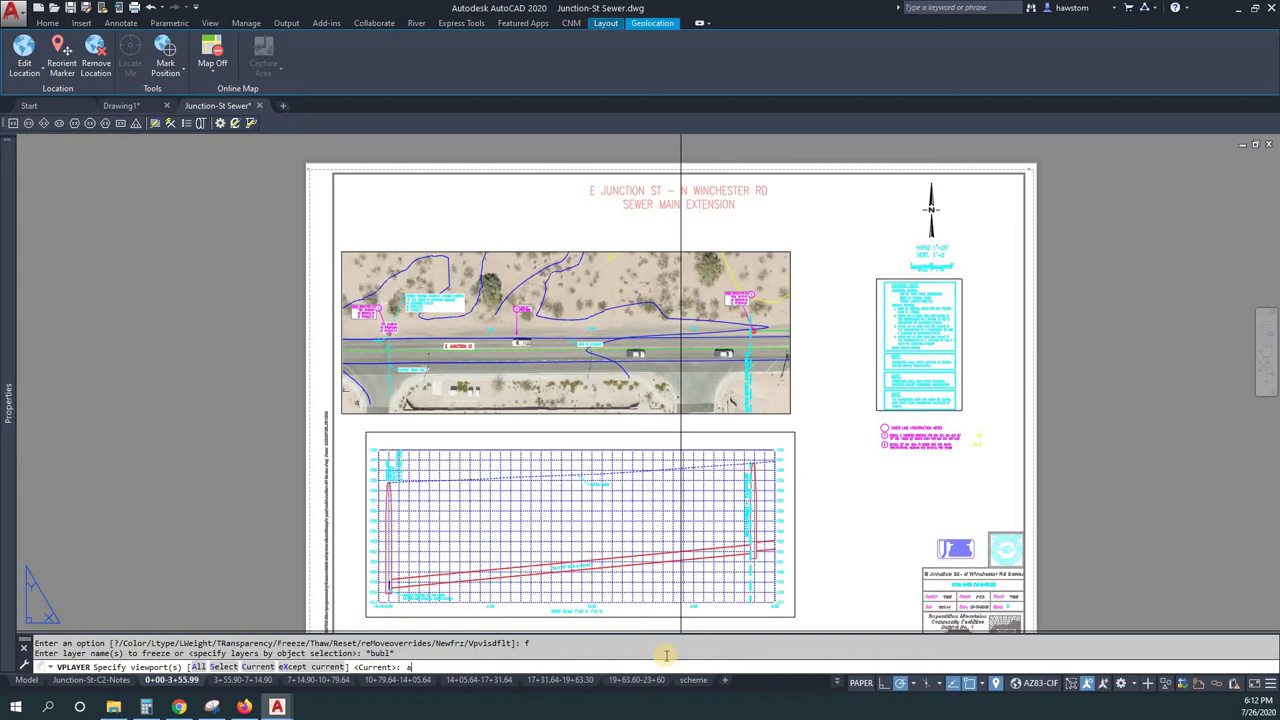
key("Return")
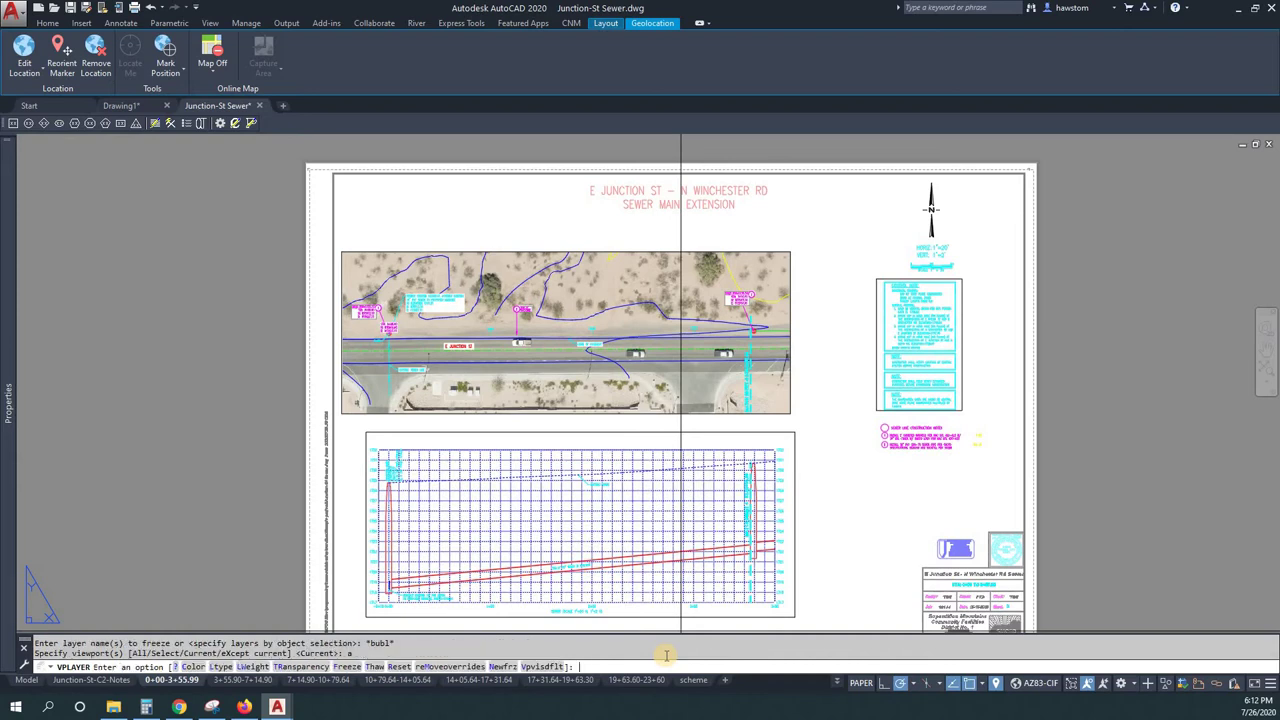
key("Return")
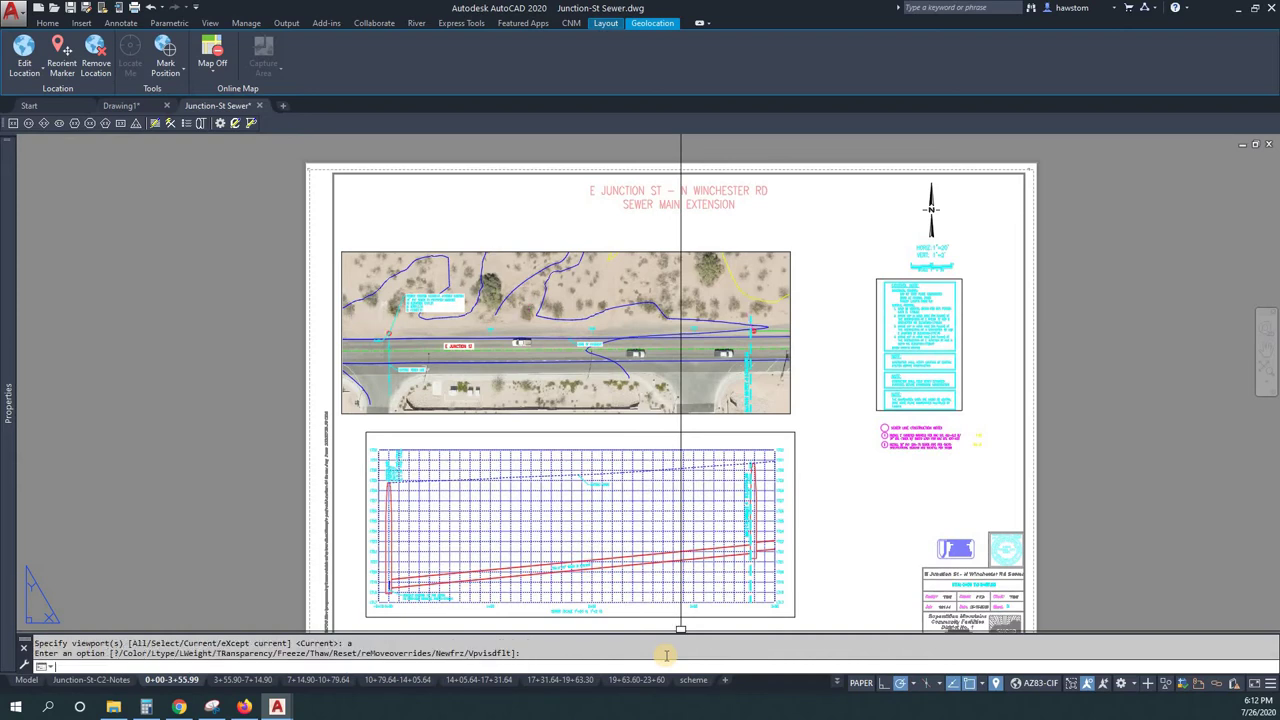
Activate the plan viewport, open the layer manager and anchor it as a collapsed palette alongside the Properties palette.
double_click(680, 343)
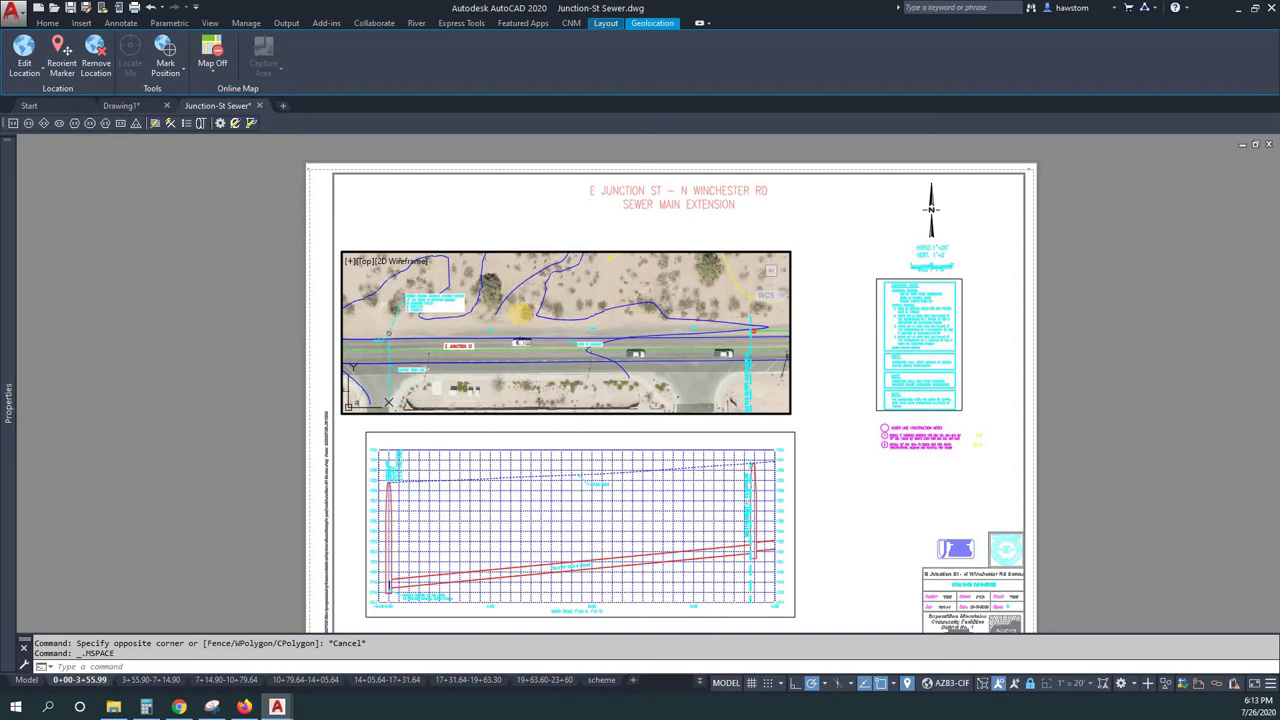
type("LA")
key("Return")
left_click(52, 92)
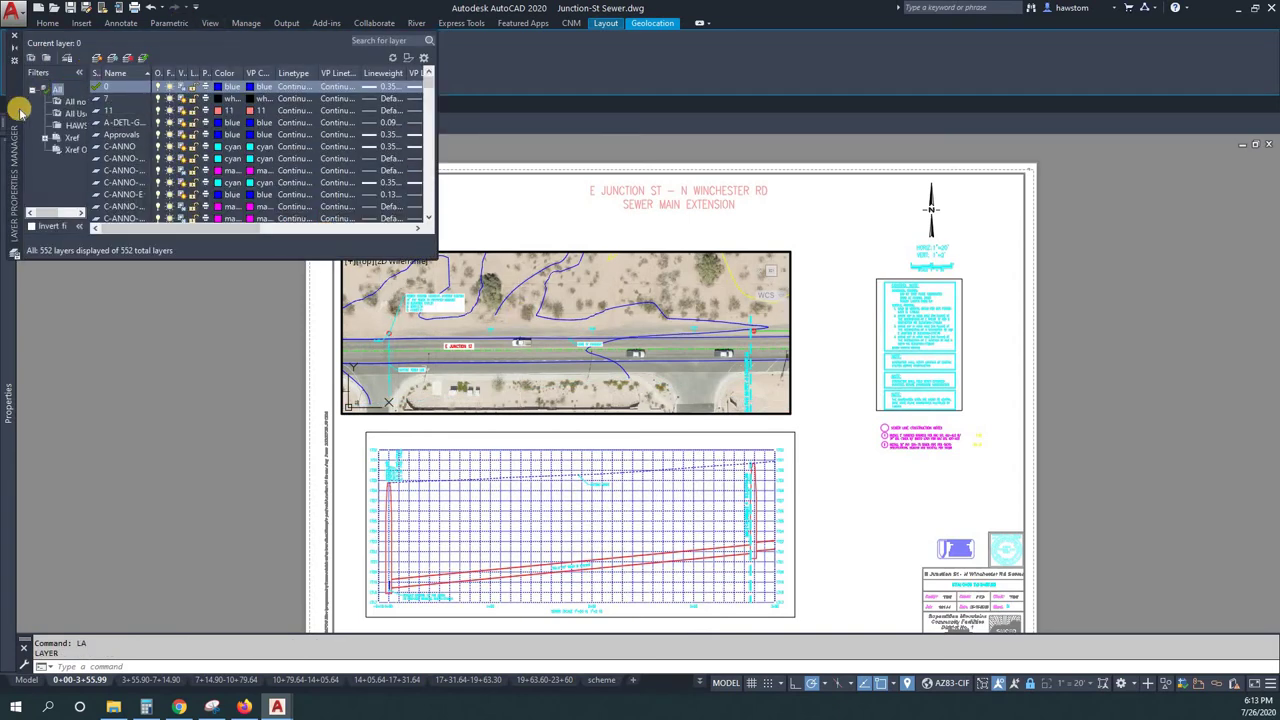
right_click(14, 106)
left_click(62, 178)
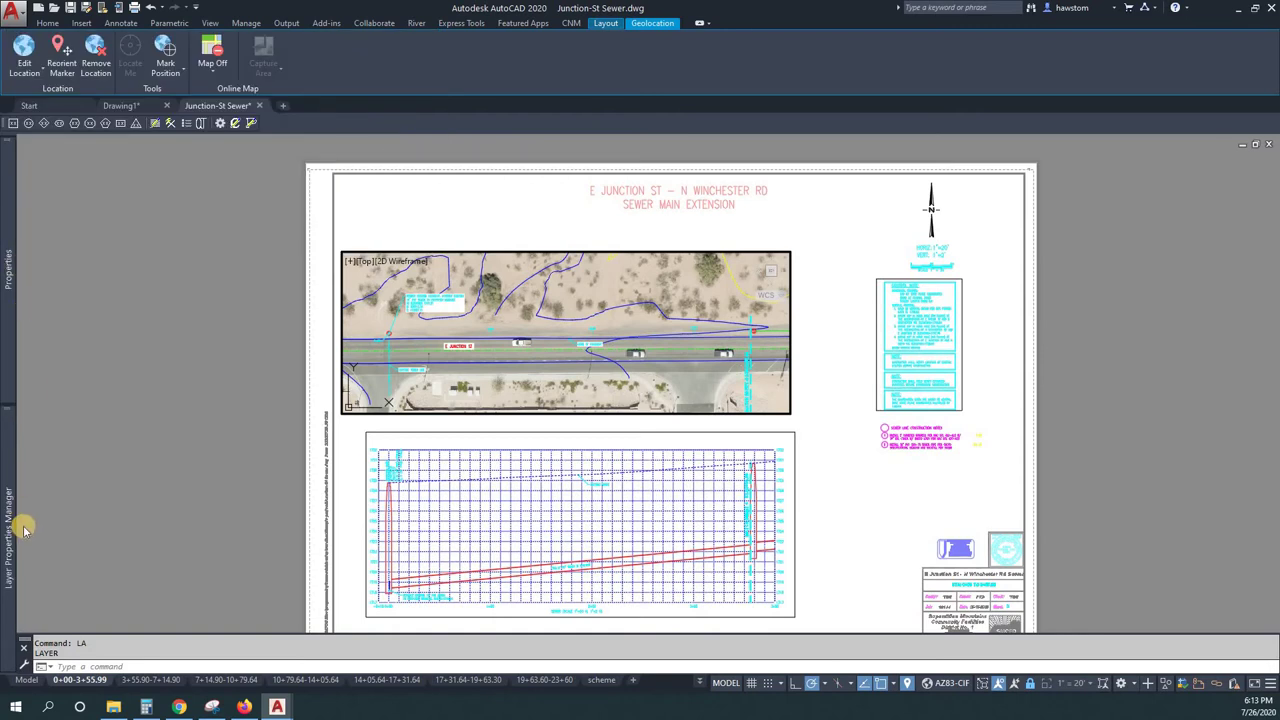
Thaw the C-ANNO-HCNM-BUBL-S001 layer in the plan viewport only, and return to paper space.
mouse_move(8, 535)
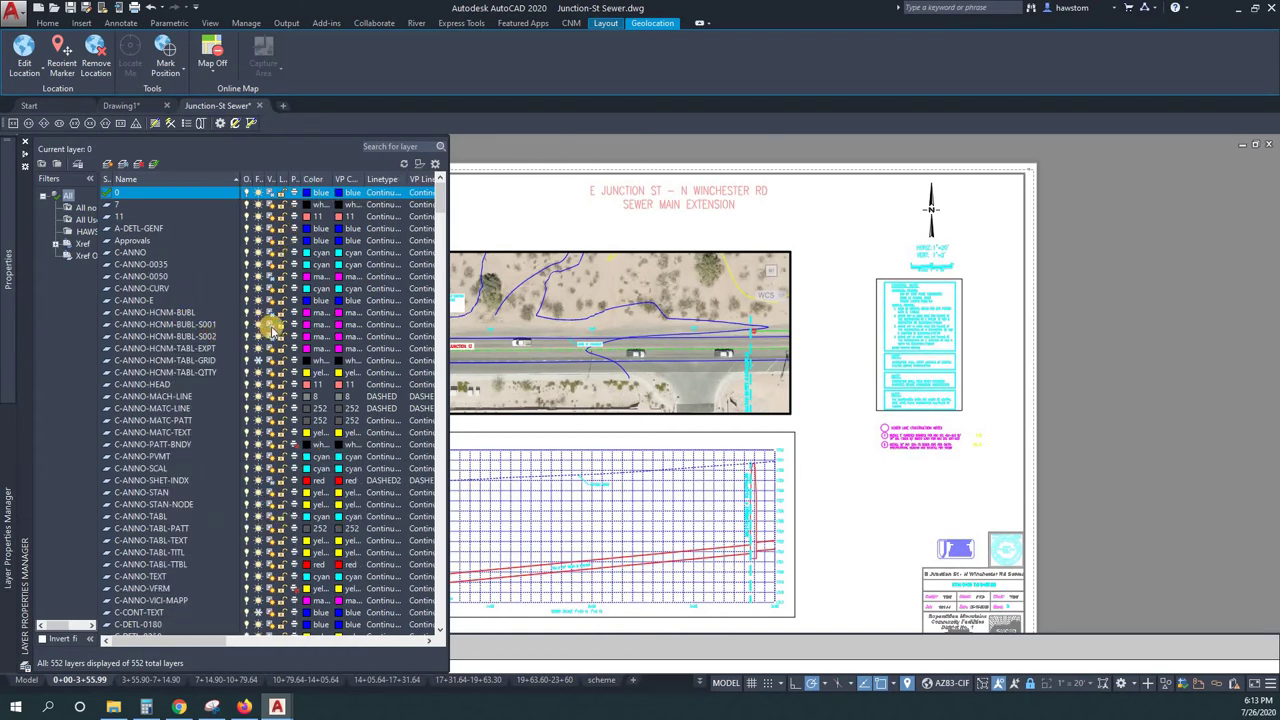
left_click(272, 327)
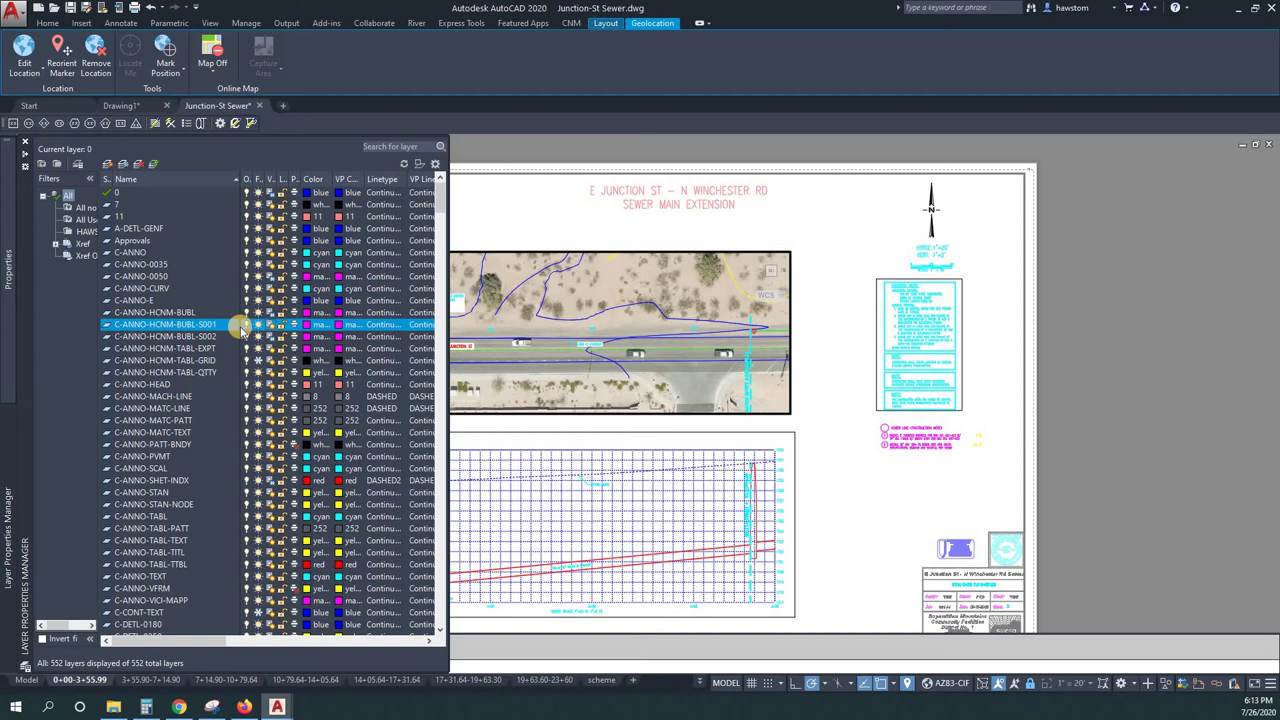
left_click(245, 326)
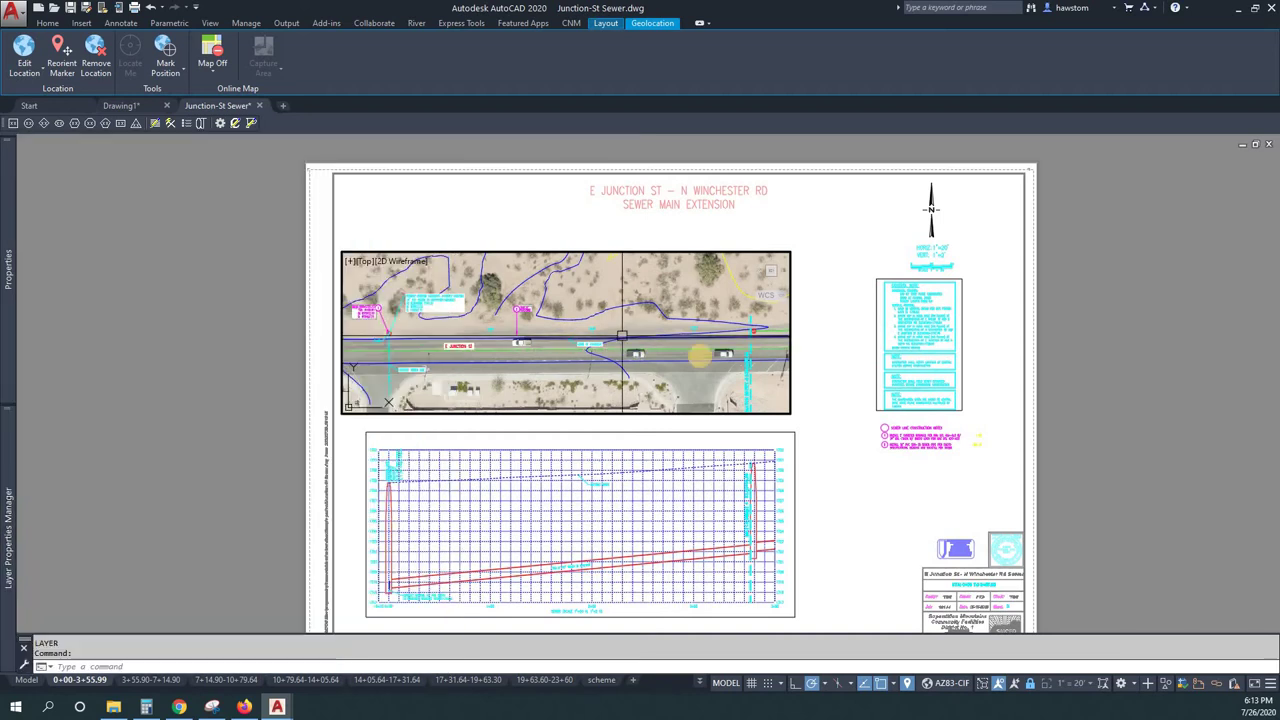
double_click(829, 390)
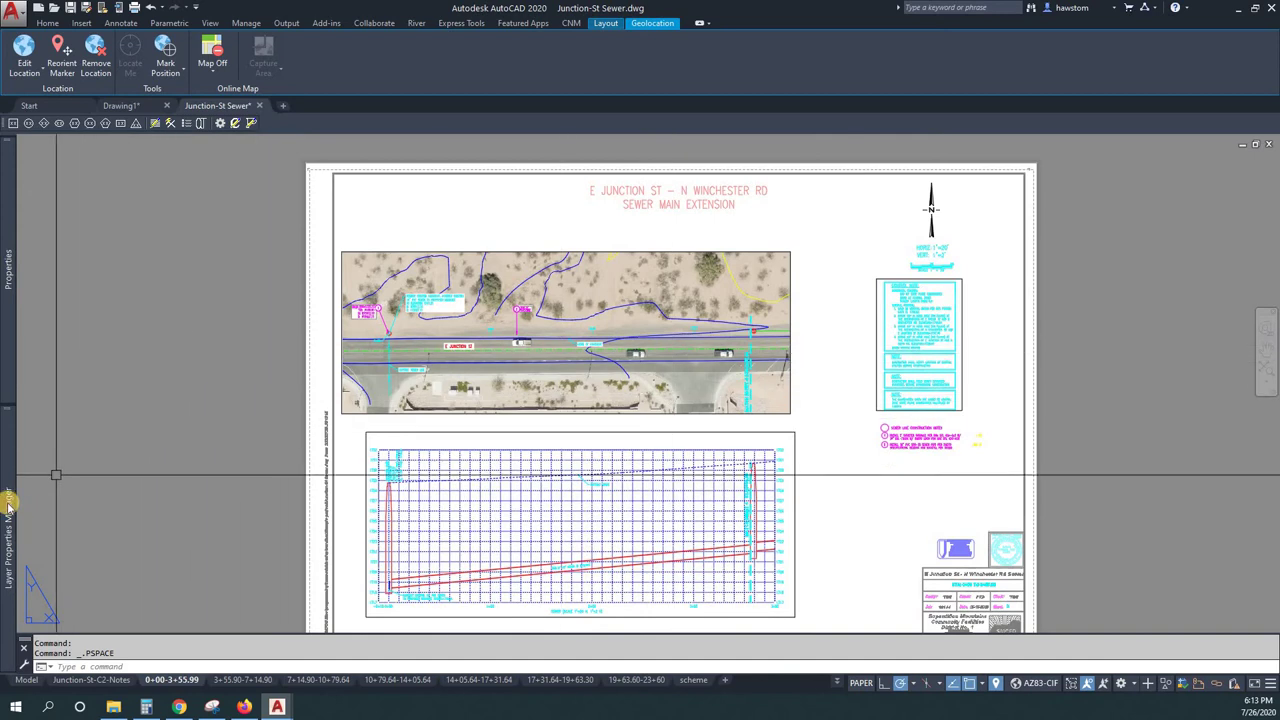
Regenerate the key notes table in paper space, accepting the default prompts.
mouse_move(9, 495)
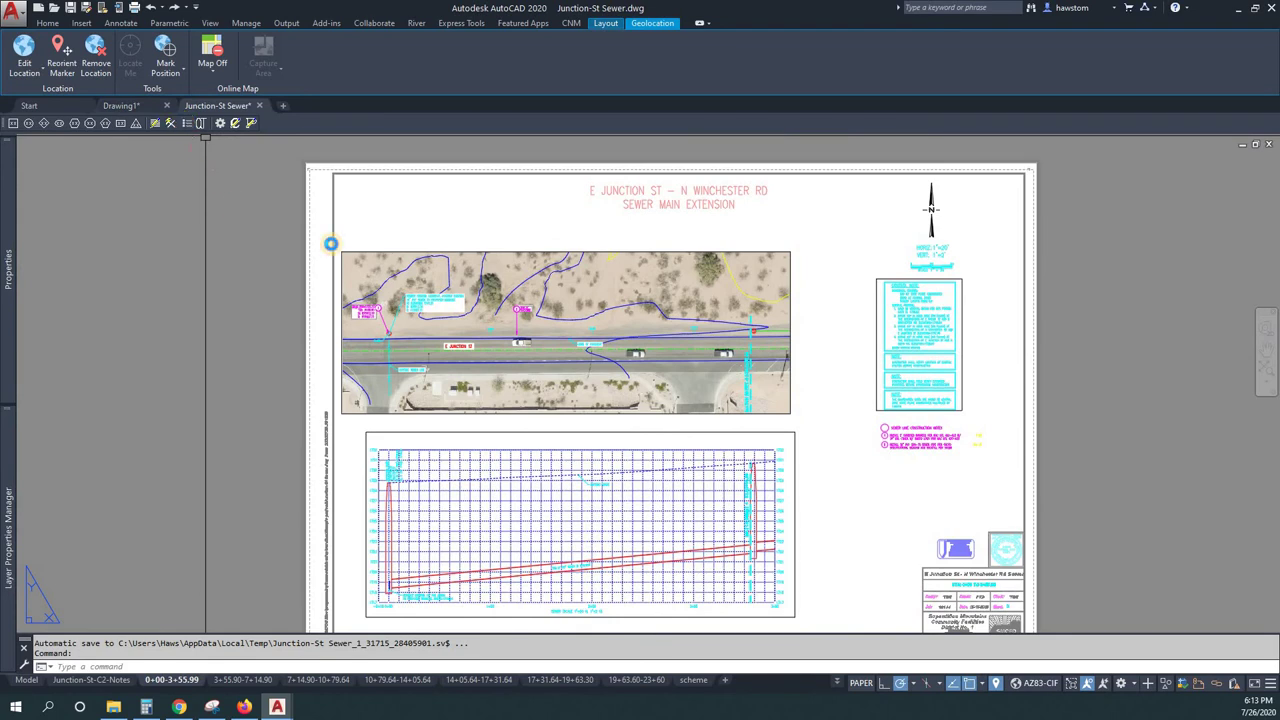
right_click(409, 345)
right_click(409, 345)
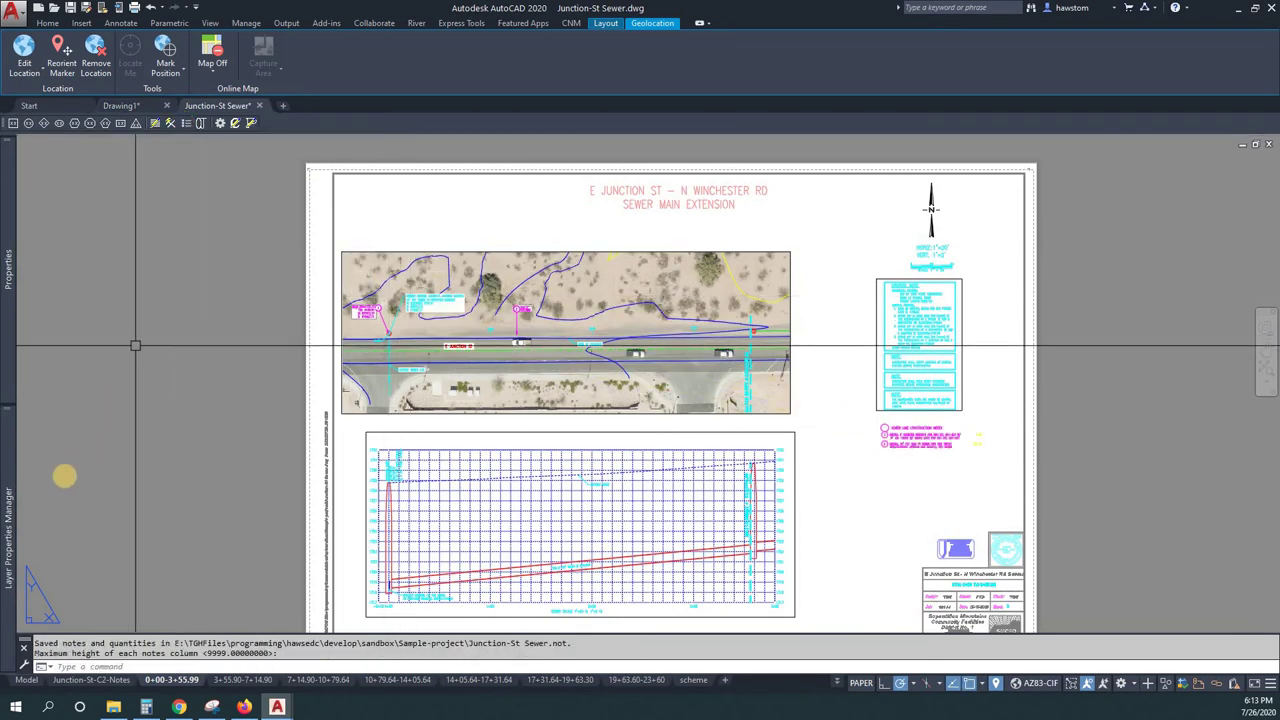
Freeze C-ANNO-HCNM-BUBL-S001 for the paper space viewport and regenerate the key notes table with the default prompts.
mouse_move(14, 474)
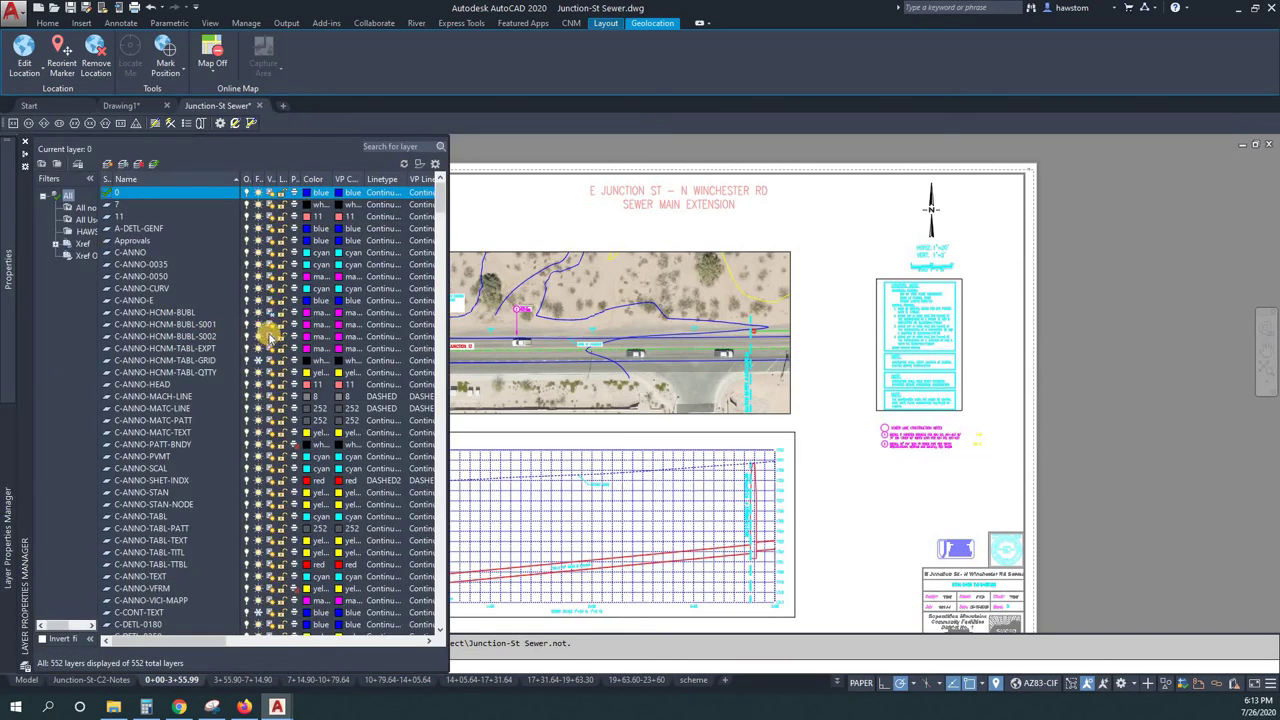
left_click(268, 326)
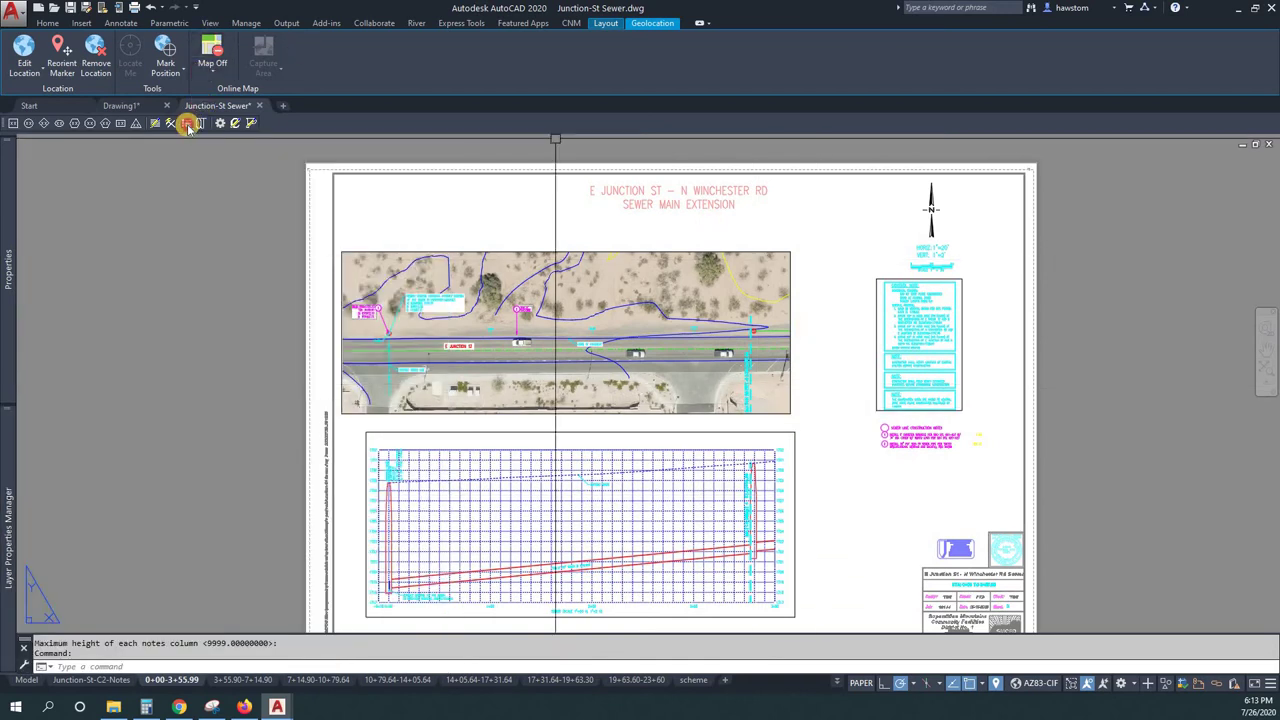
key("Return")
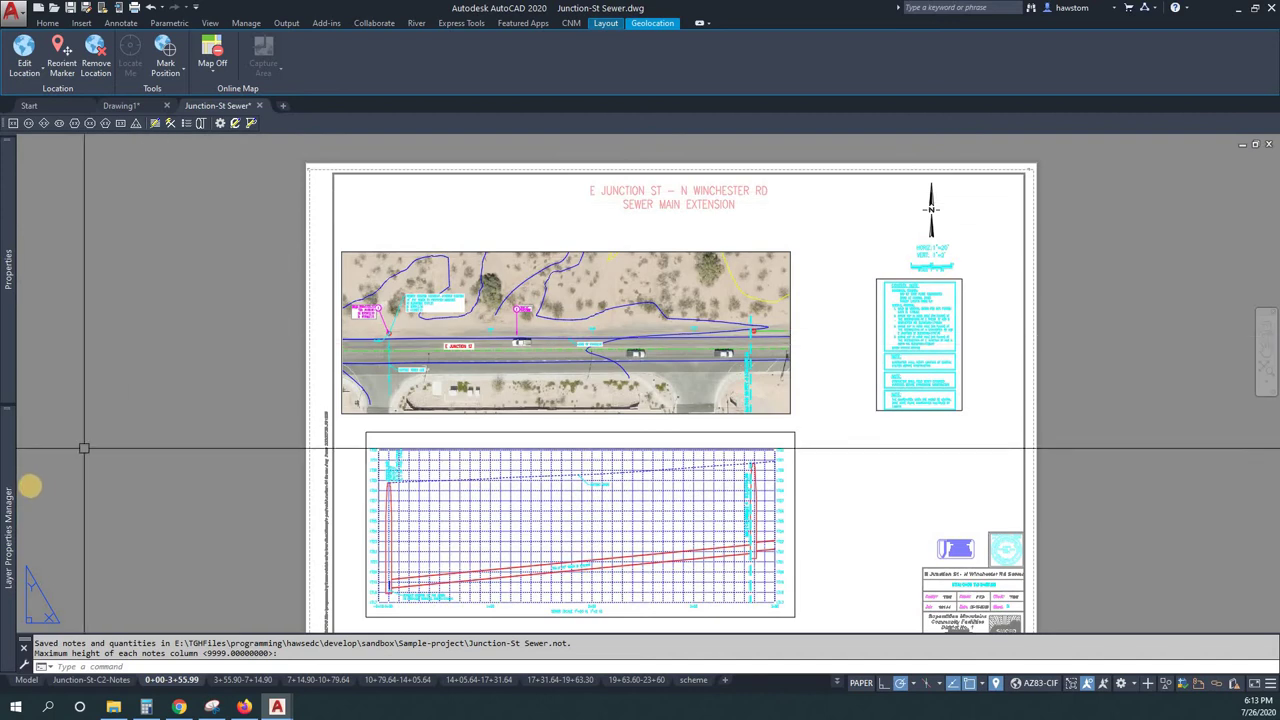
Thaw the C-ANNO-HCNM-BUBL-S001 and C-ANNO-HCNM-BUBL-S002 layers for the paper space viewport.
mouse_move(8, 490)
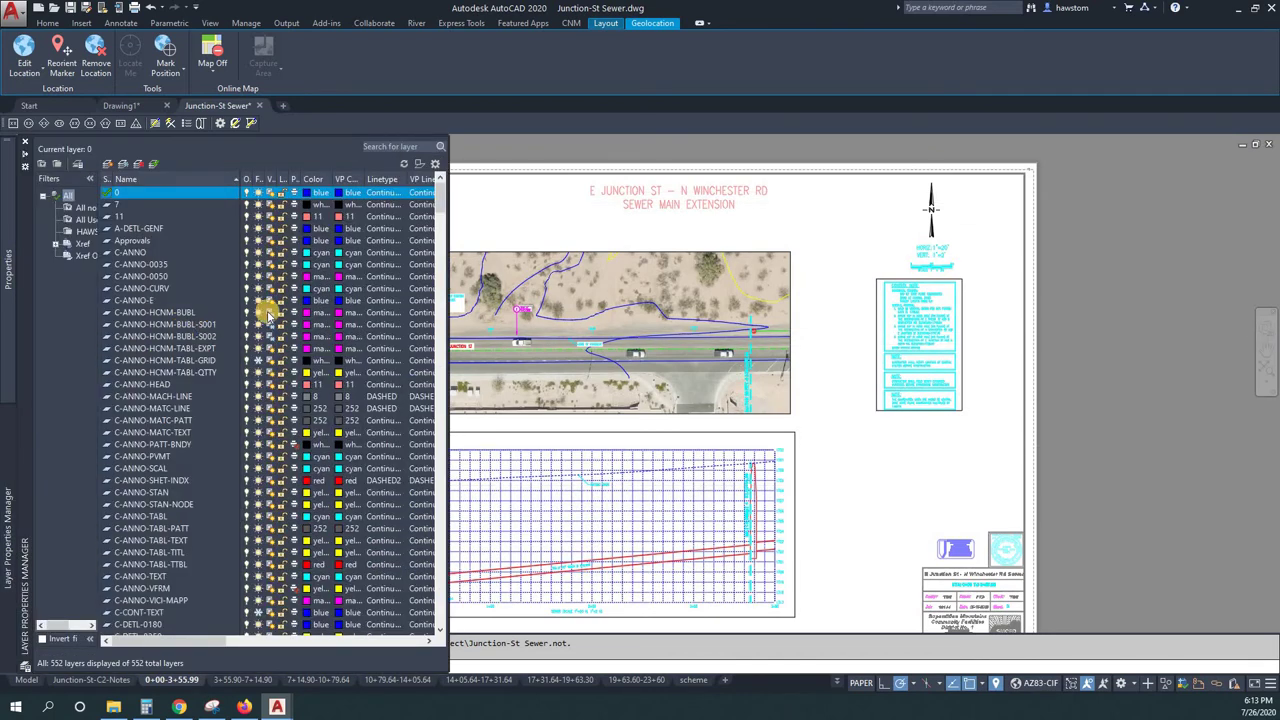
left_click(272, 325)
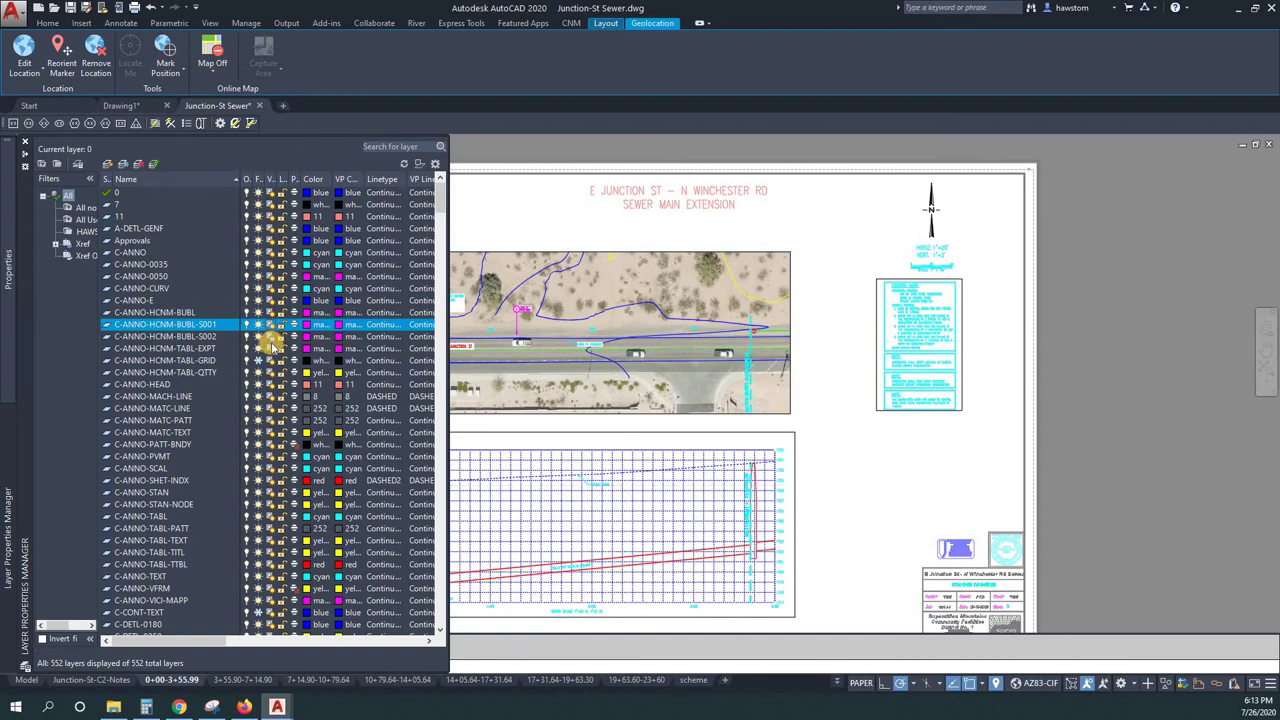
left_click(272, 337)
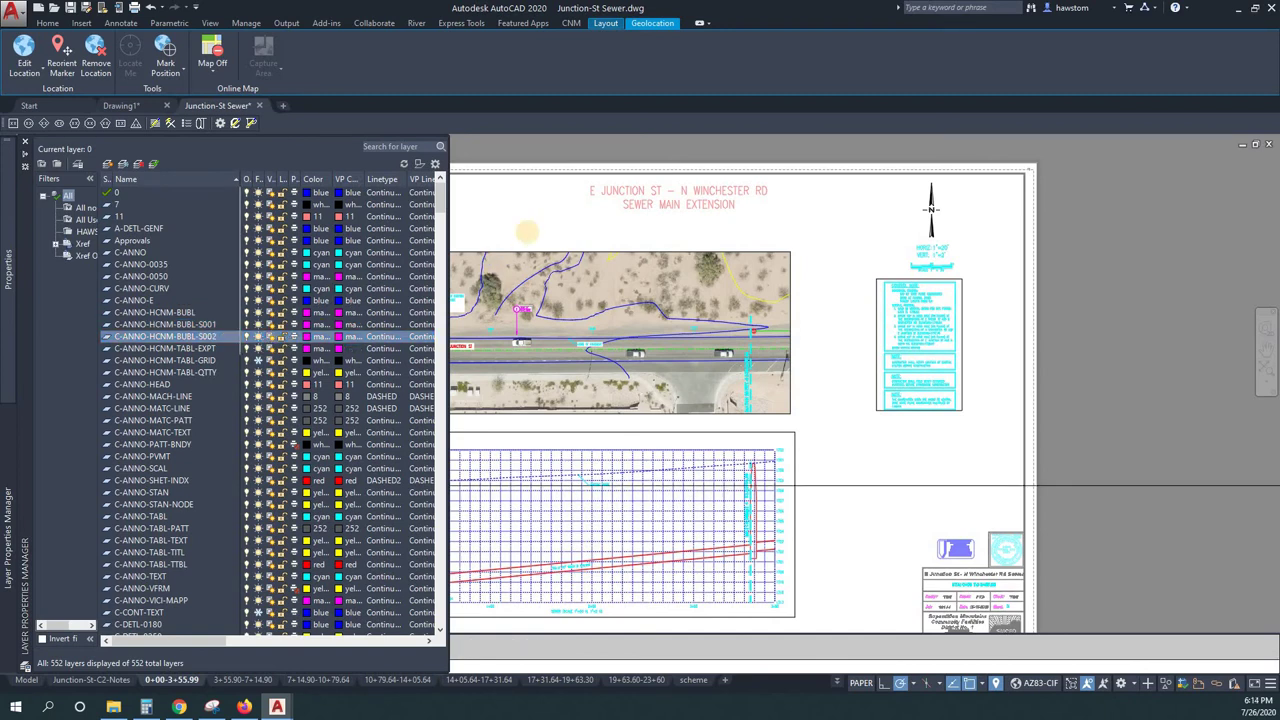
Generate the key notes table again, placing it just below the boxed general notes and accepting the default column height.
left_click(187, 125)
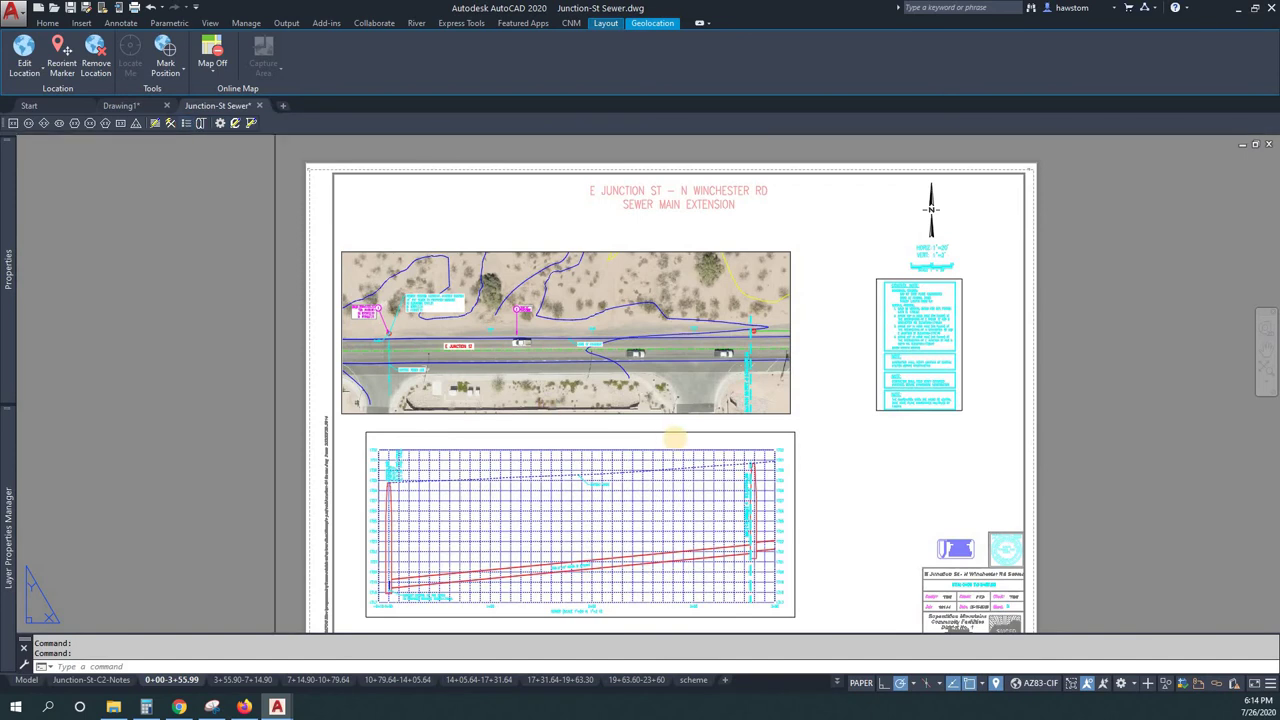
left_click(862, 421)
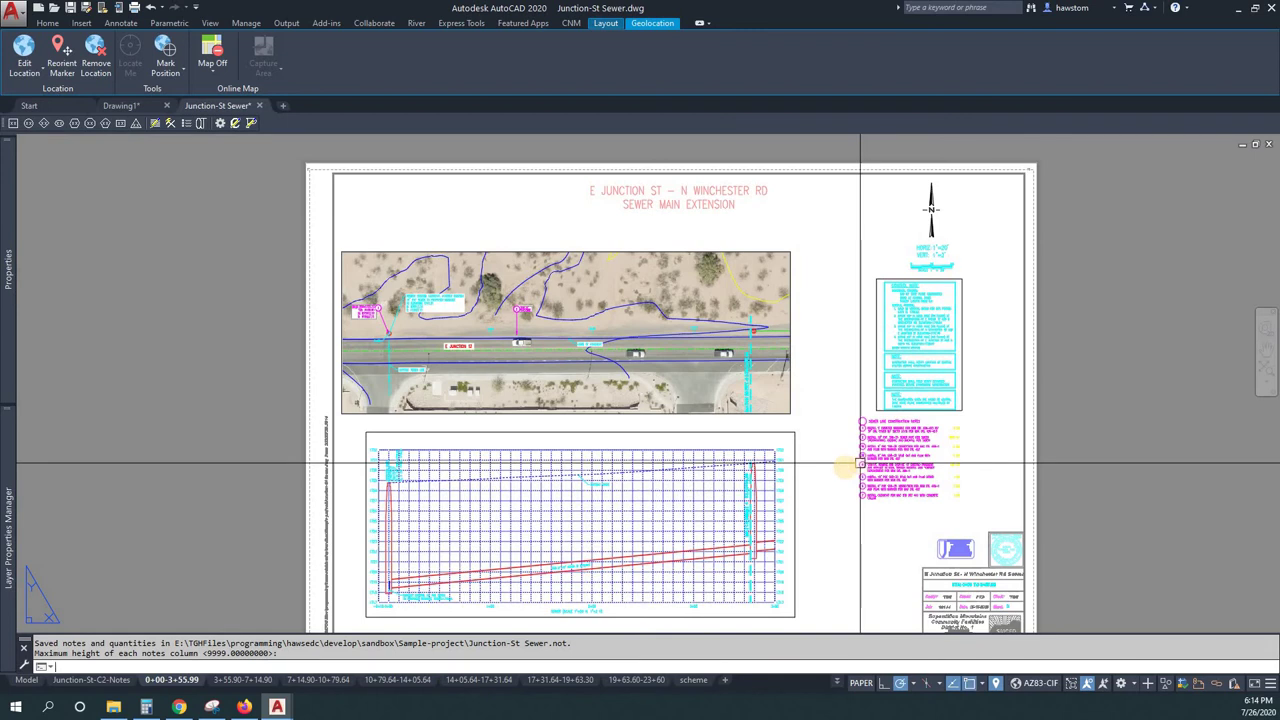
key("Return")
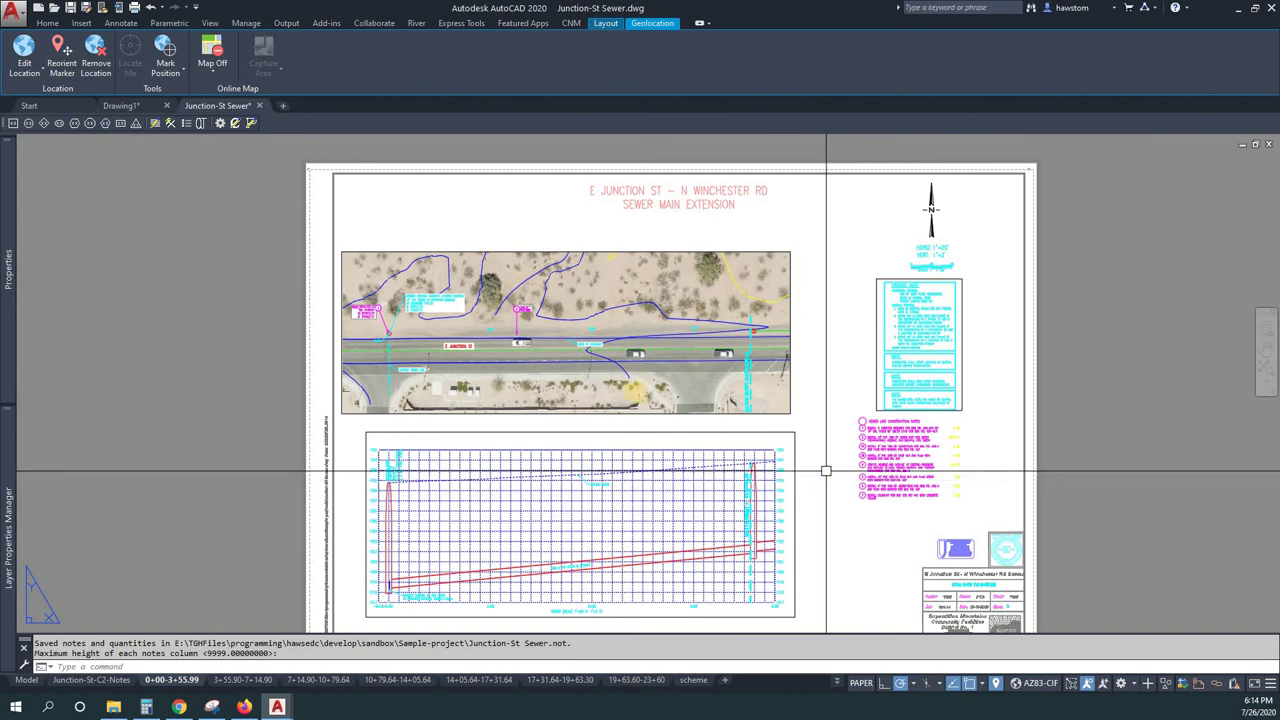
Switch the layout into the plan viewport's model space and back to paper space.
left_click(862, 685)
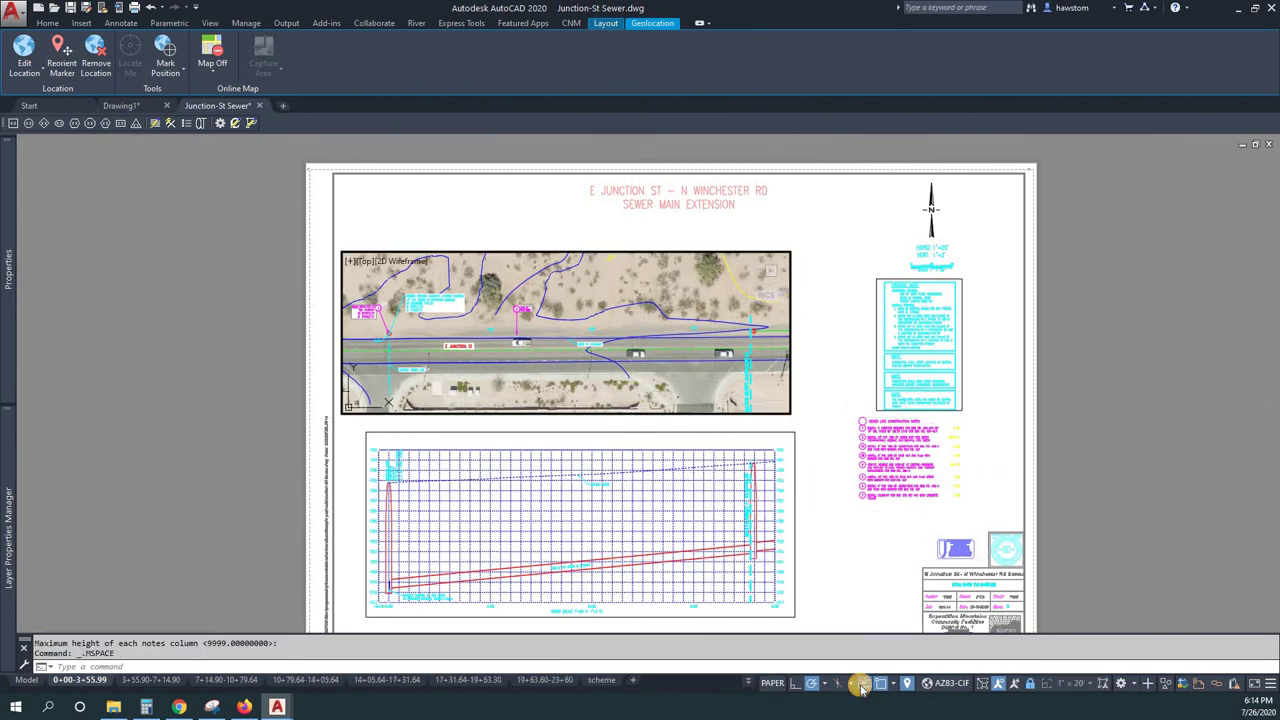
left_click(724, 683)
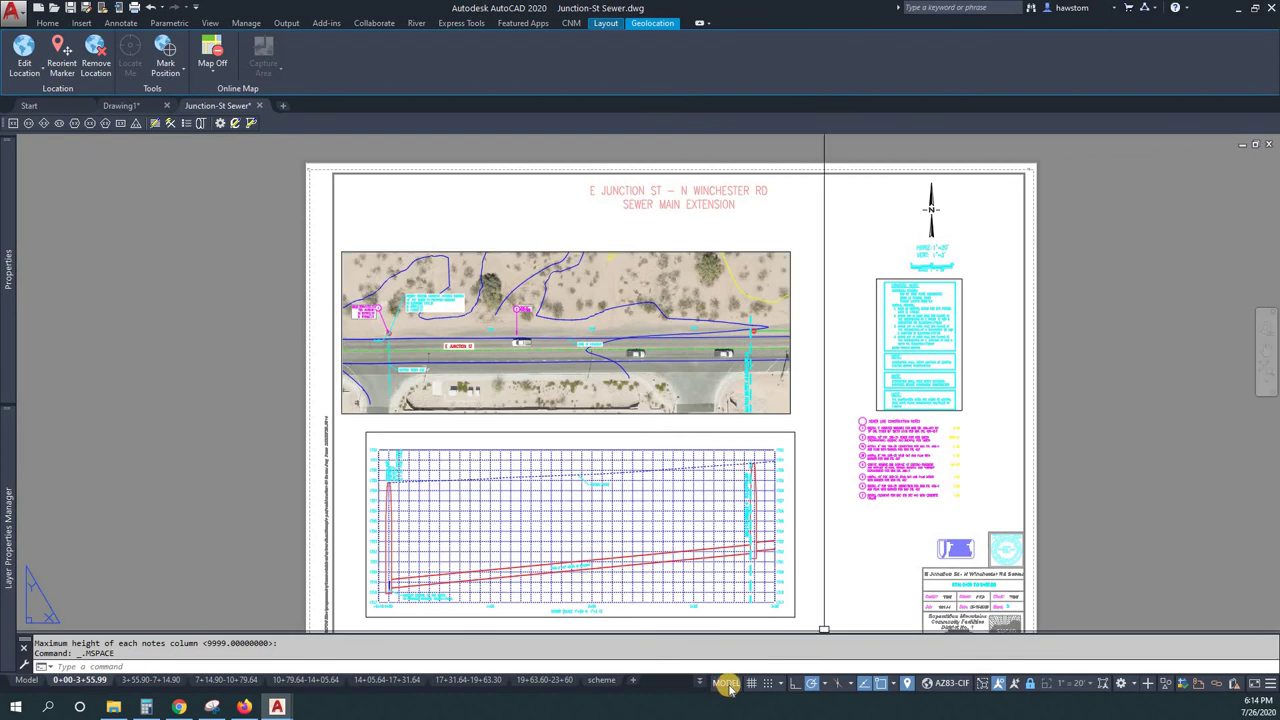